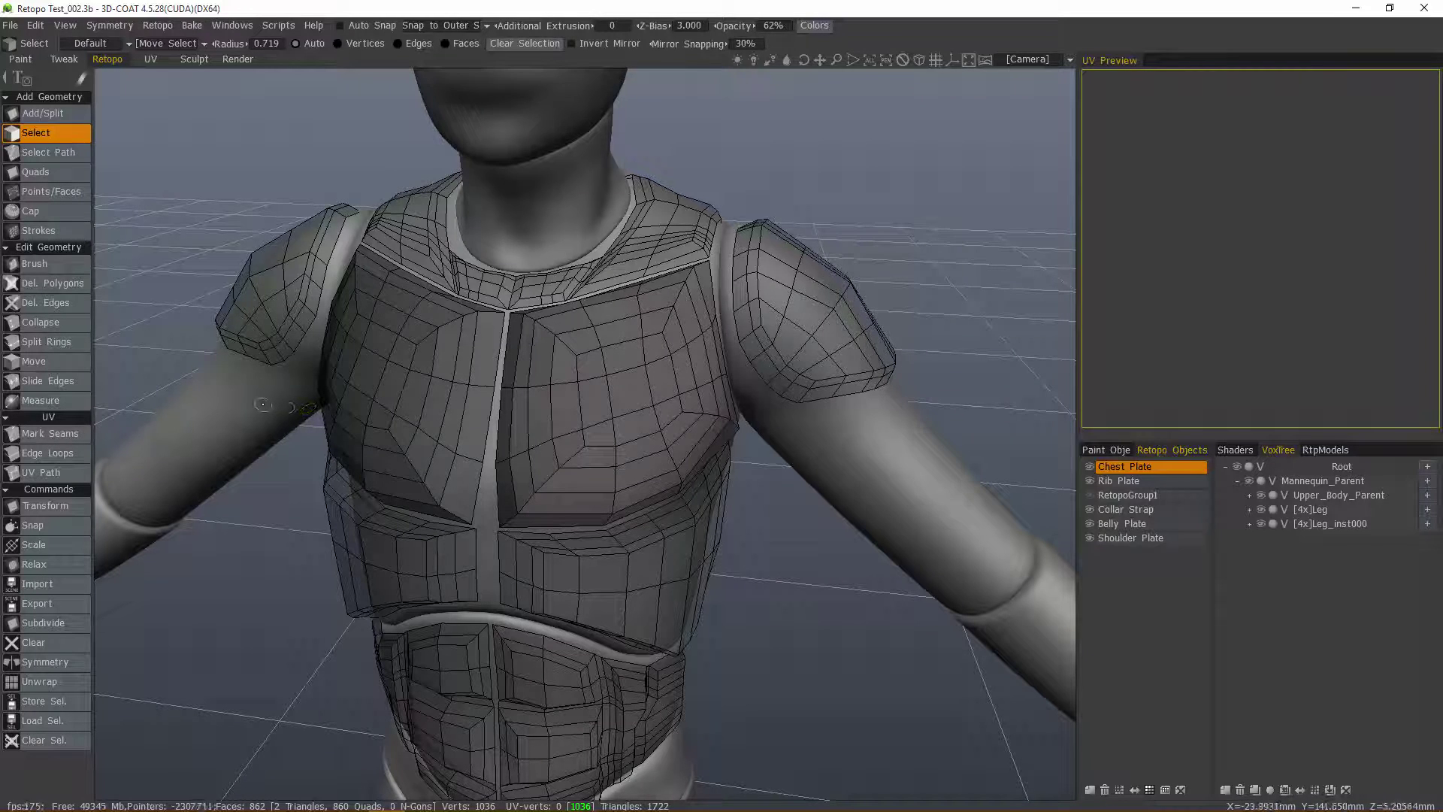
Step: Enable X-axis mirror symmetry with the symmetry plane shown and view it from several angles around the torso
{"action": "key", "text": "s"}
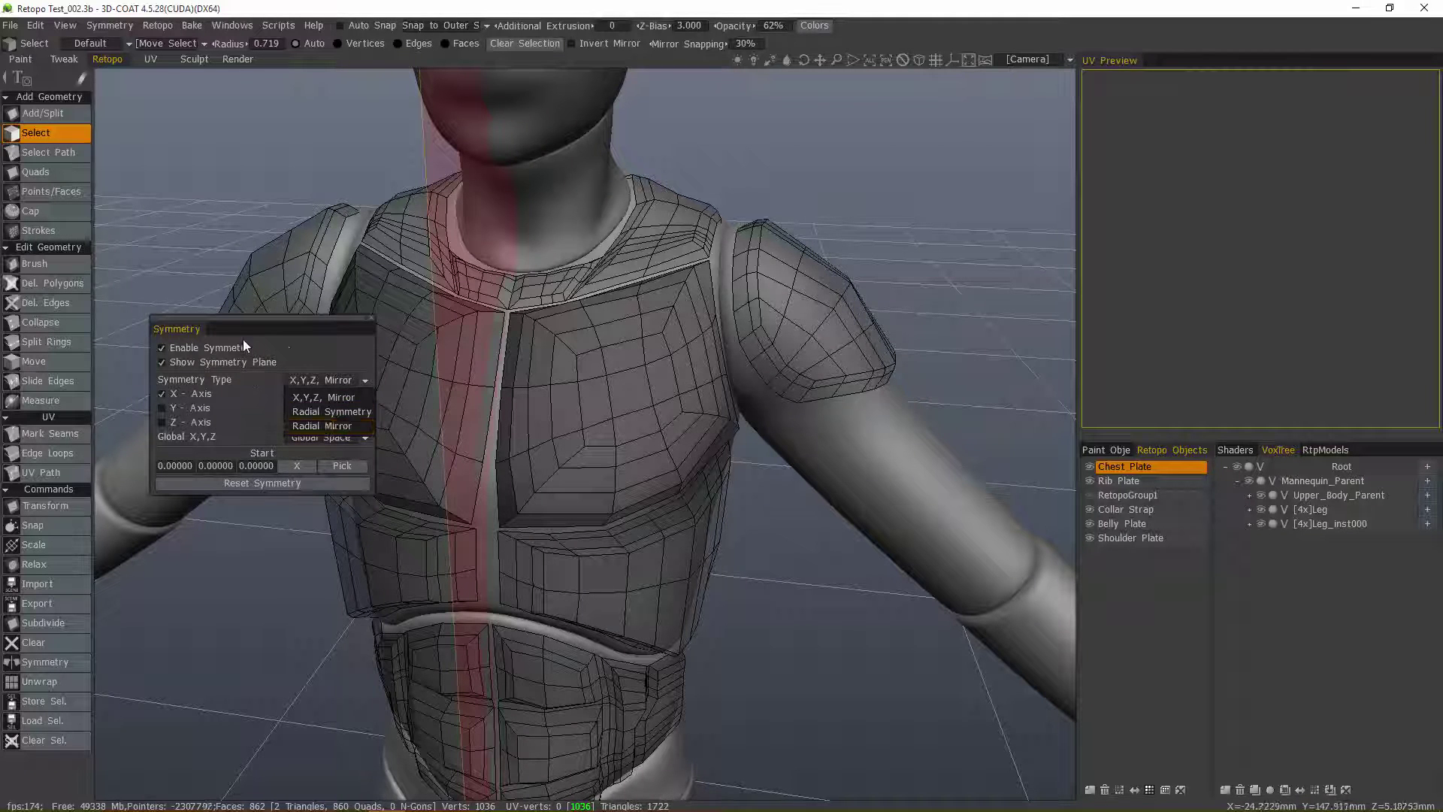
{"action": "left_click", "coordinate": [369, 317]}
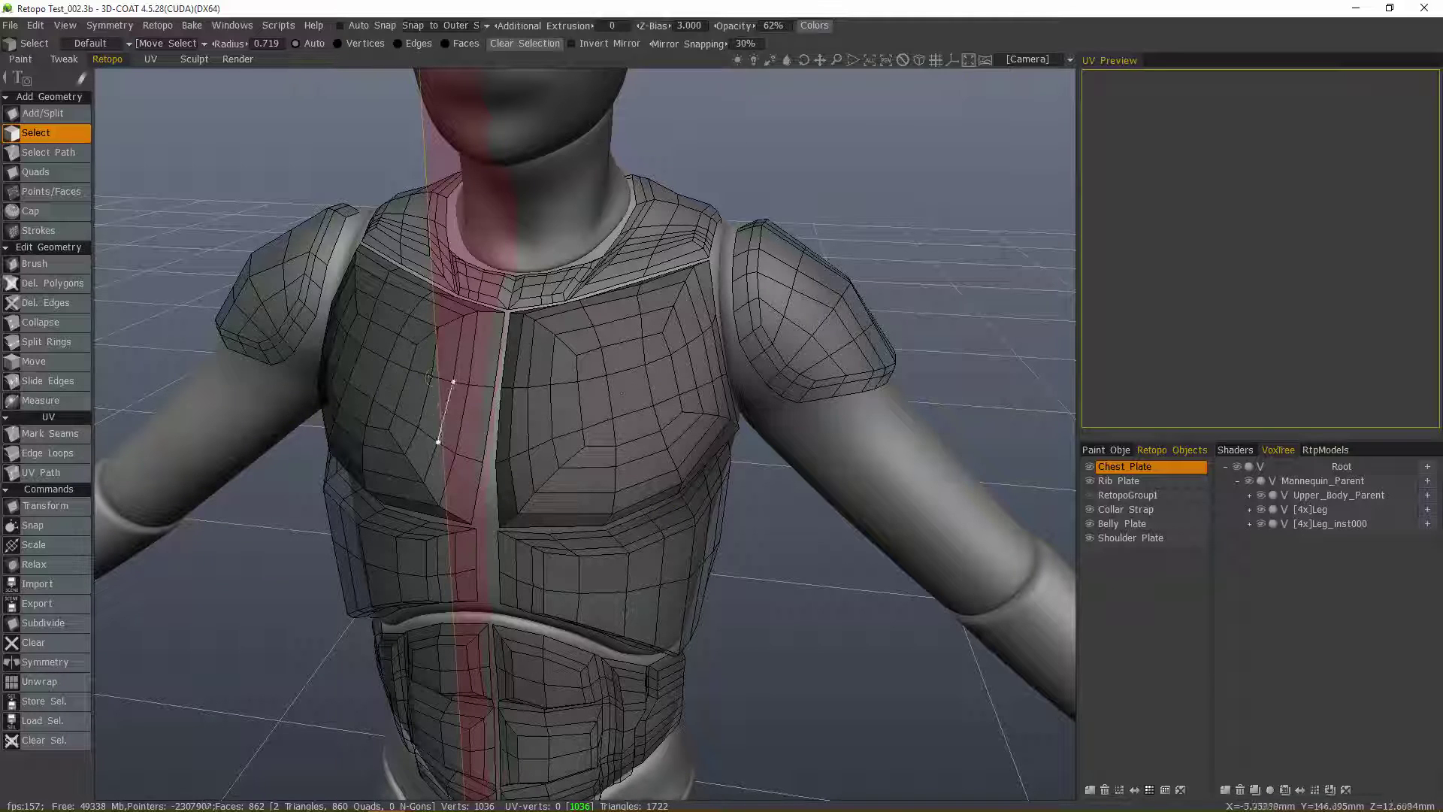
{"action": "left_click_drag", "start_coordinate": [359, 390], "coordinate": [471, 326], "text": "alt"}
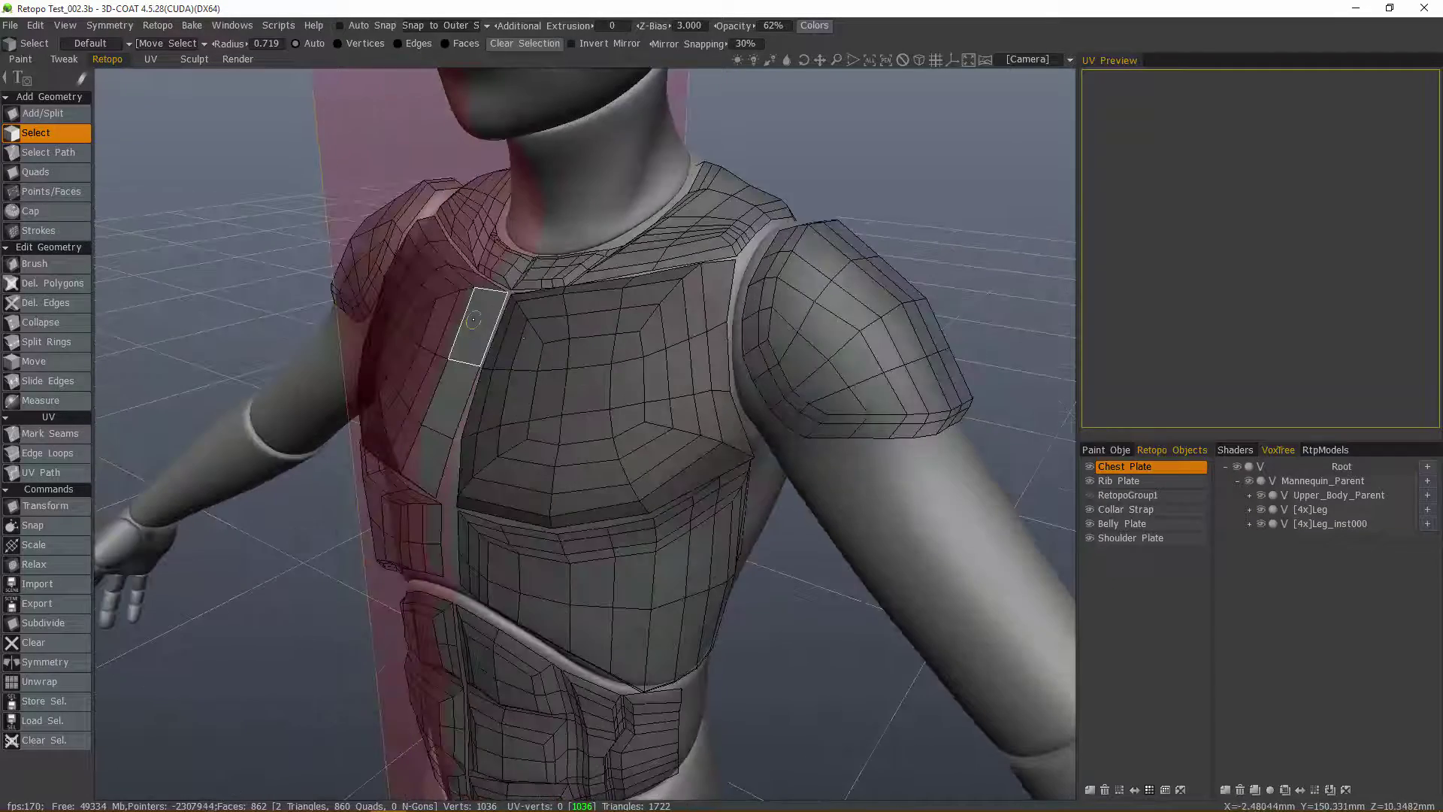
{"action": "left_click_drag", "start_coordinate": [399, 478], "coordinate": [419, 413], "text": "alt"}
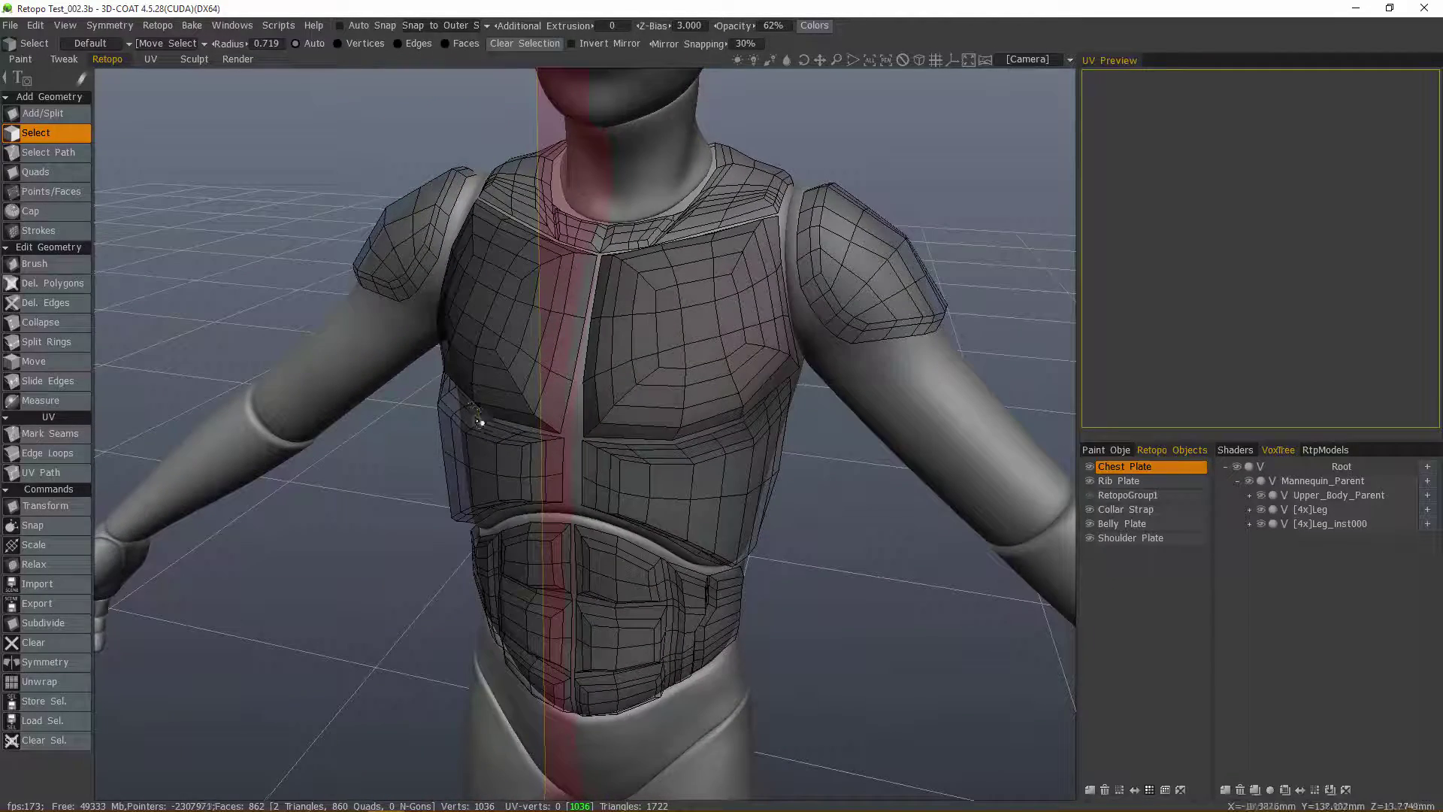
Step: Disable symmetry for the retopo mesh and view the torso from the front
{"action": "key", "text": "s"}
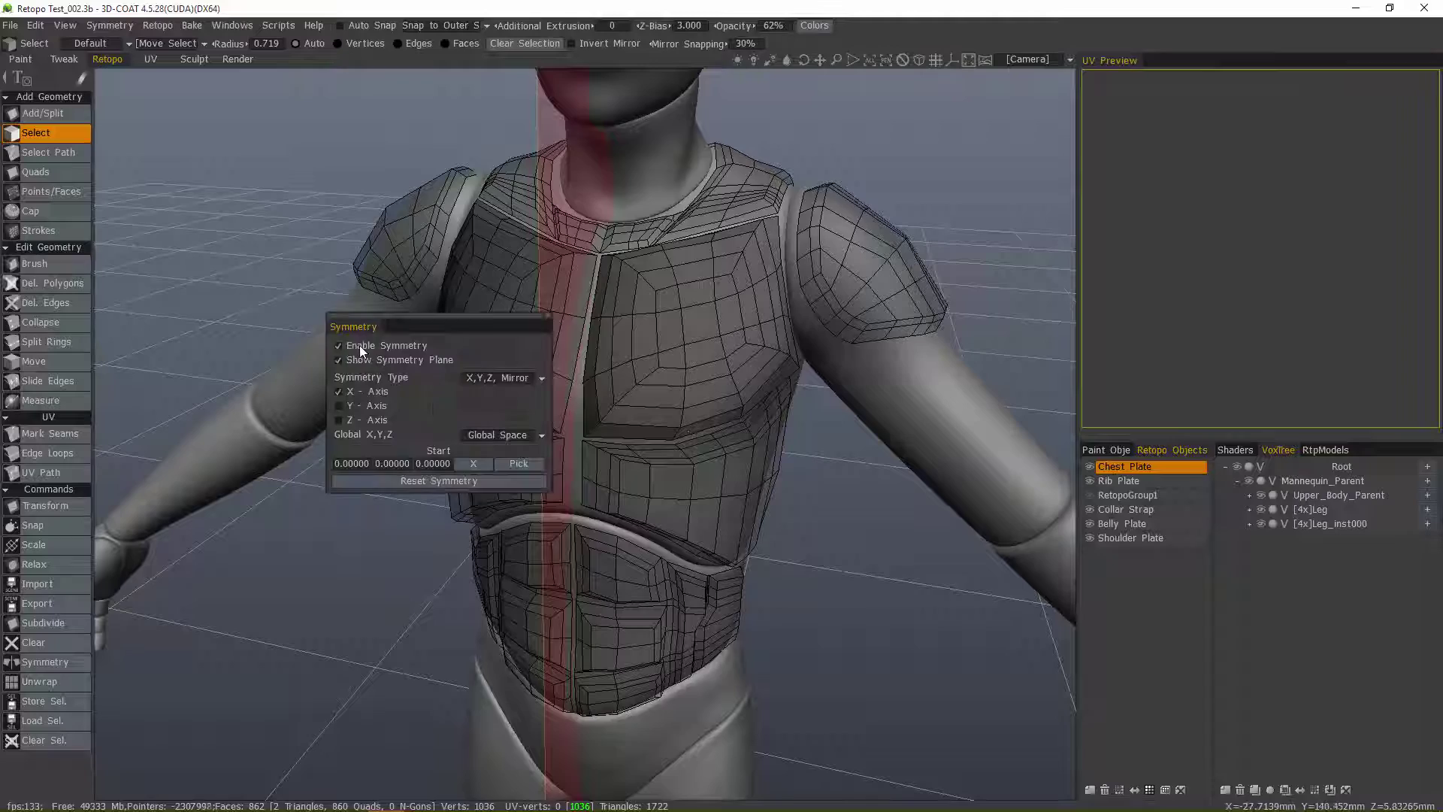
{"action": "left_click", "coordinate": [338, 345]}
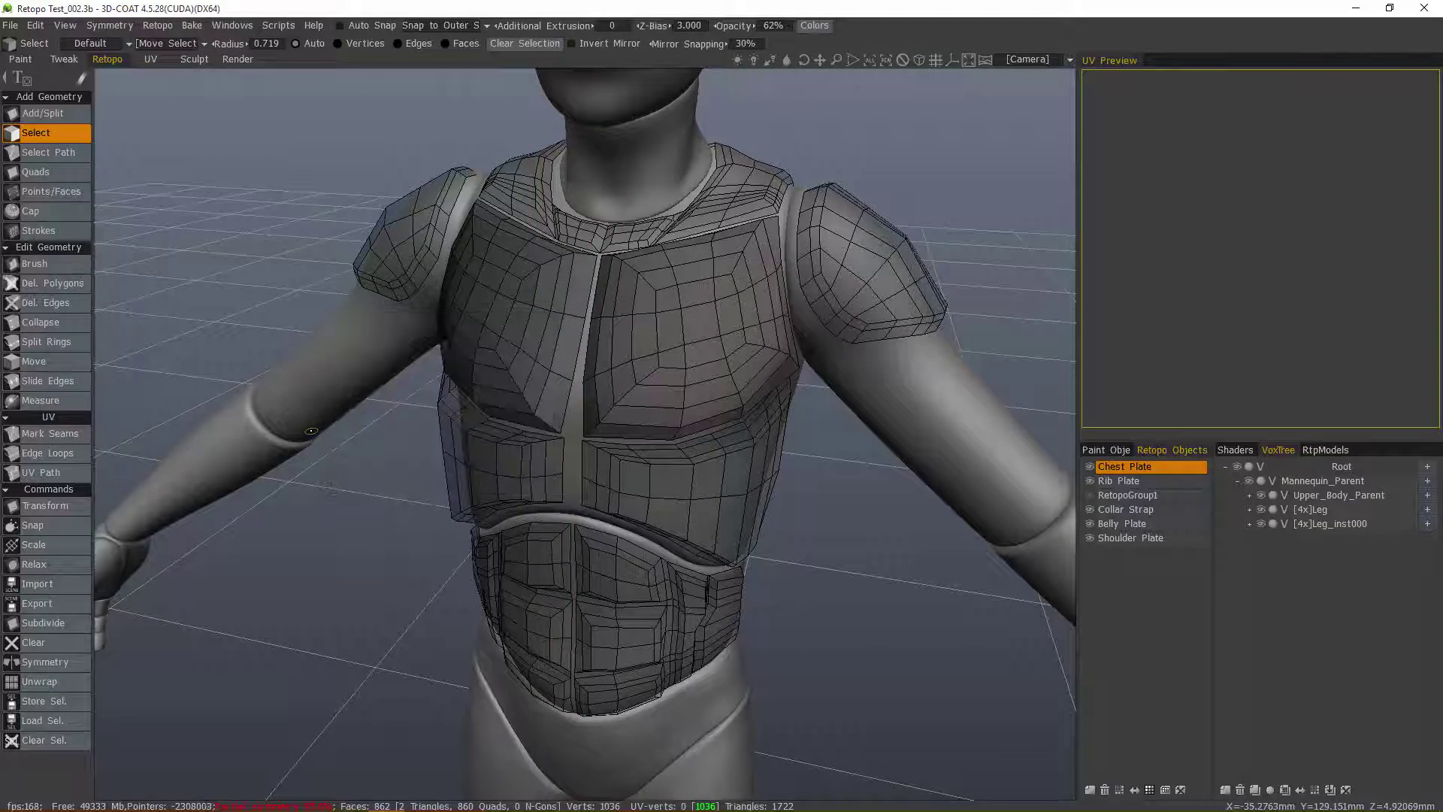
{"action": "left_click_drag", "start_coordinate": [311, 431], "coordinate": [601, 391], "text": "alt"}
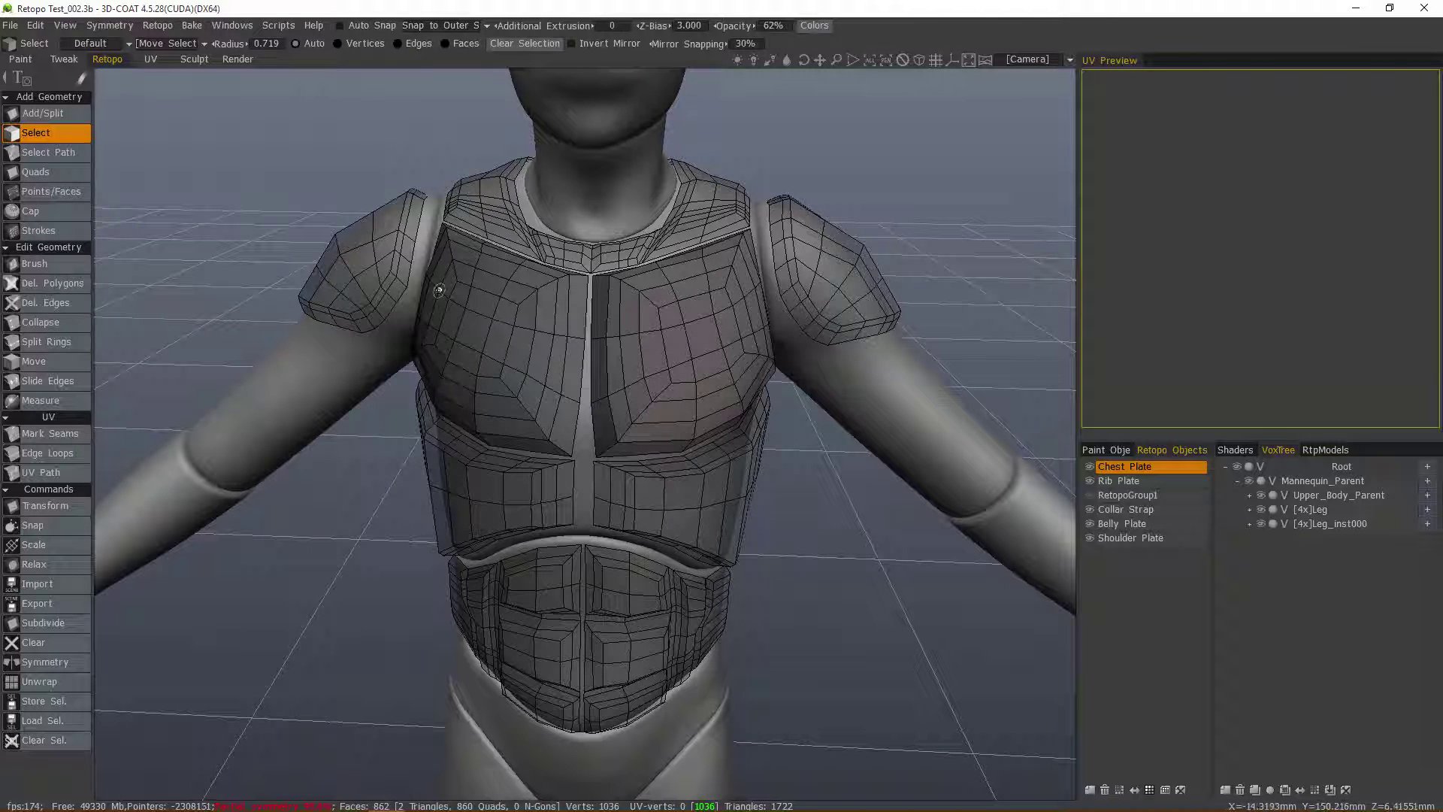
Step: Select all connected faces of the chest plate half on the character's right side and delete them
{"action": "left_click", "coordinate": [471, 331]}
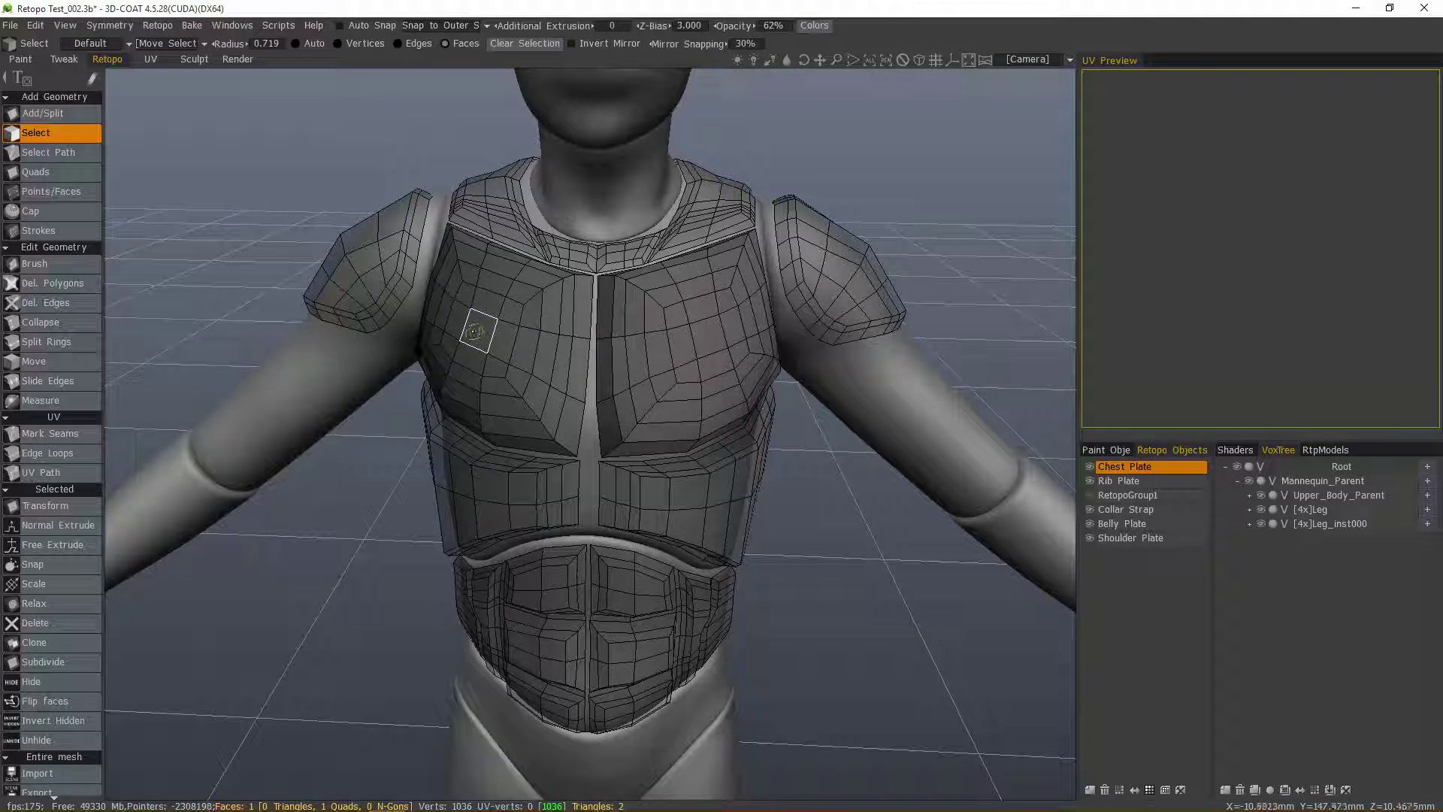
{"action": "double_click", "coordinate": [480, 334]}
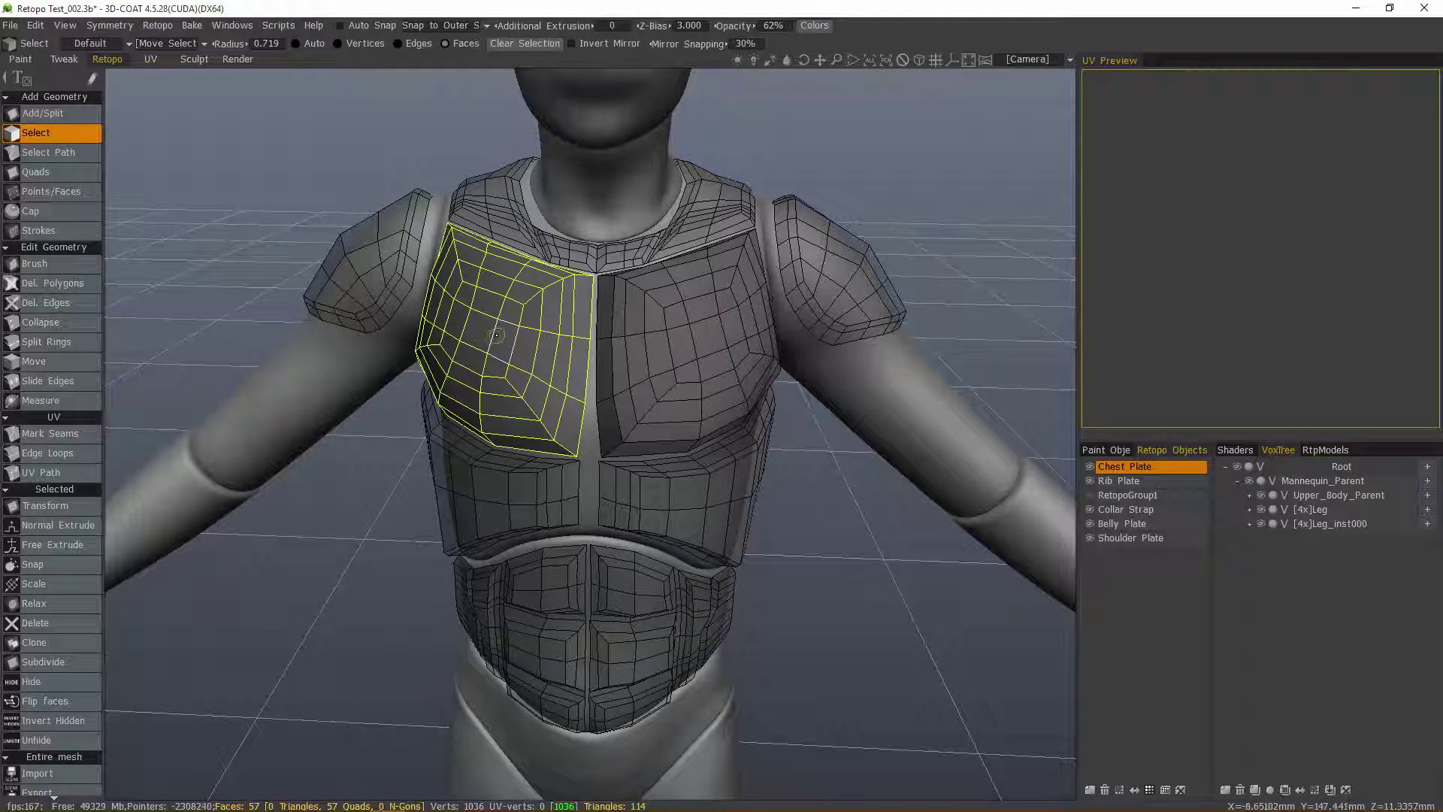
{"action": "key", "text": "Delete"}
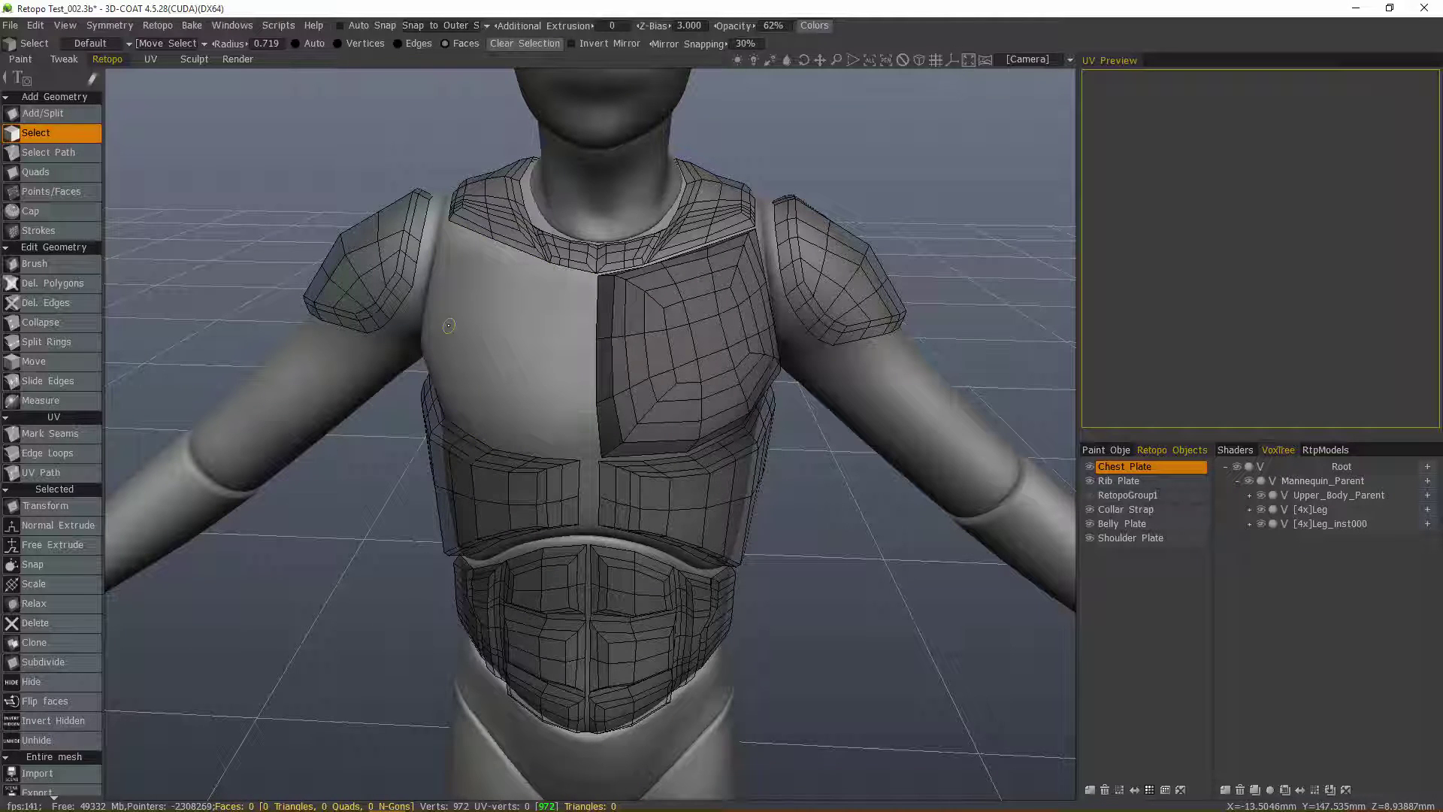
{"action": "left_click_drag", "start_coordinate": [622, 364], "coordinate": [579, 353], "text": "alt"}
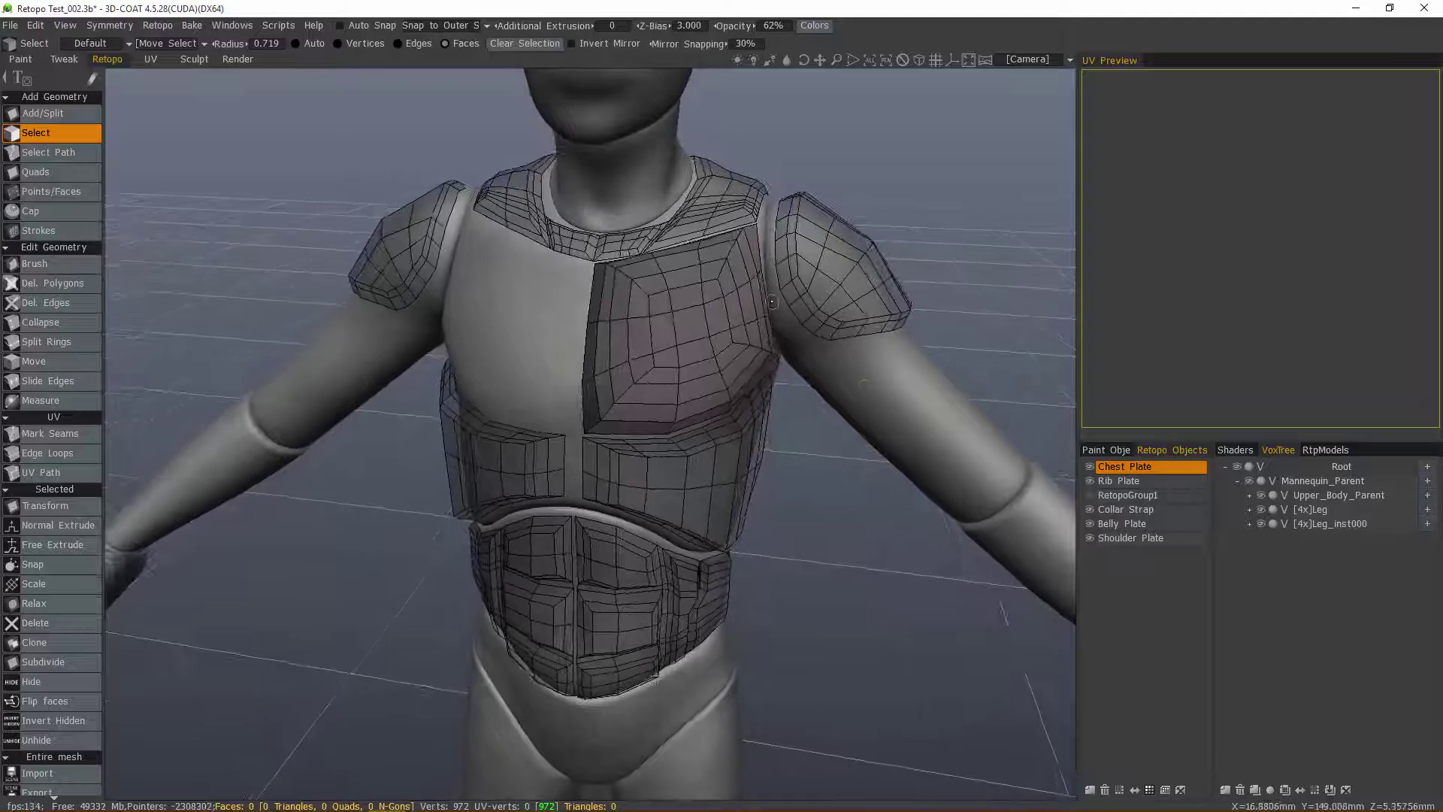
{"action": "left_click_drag", "start_coordinate": [633, 394], "coordinate": [564, 389], "text": "alt"}
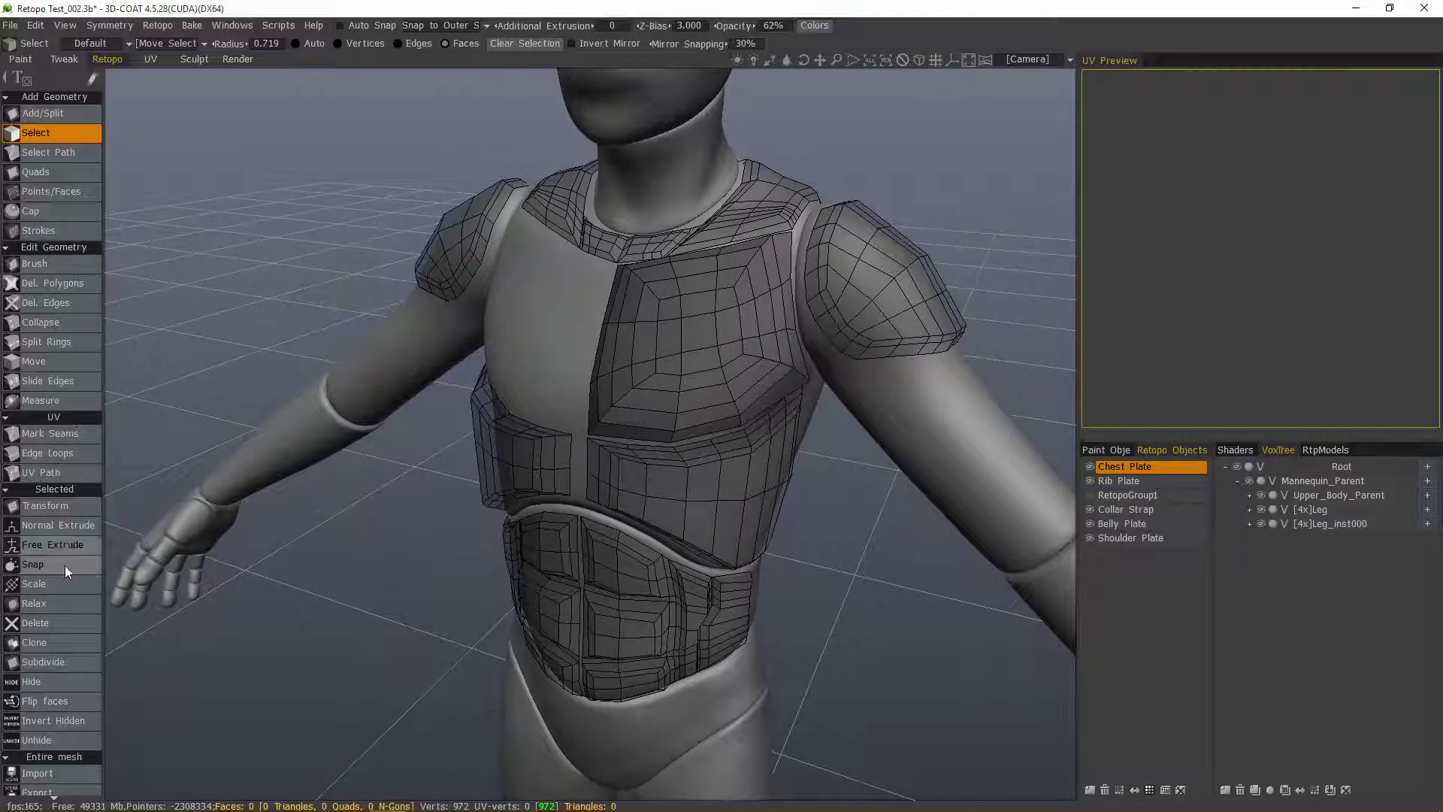
Step: Enable X-axis symmetry and apply the Symmetry command to mirror the remaining chest plate half onto the empty side
{"action": "scroll", "coordinate": [66, 642], "scroll_direction": "down", "scroll_amount": 4}
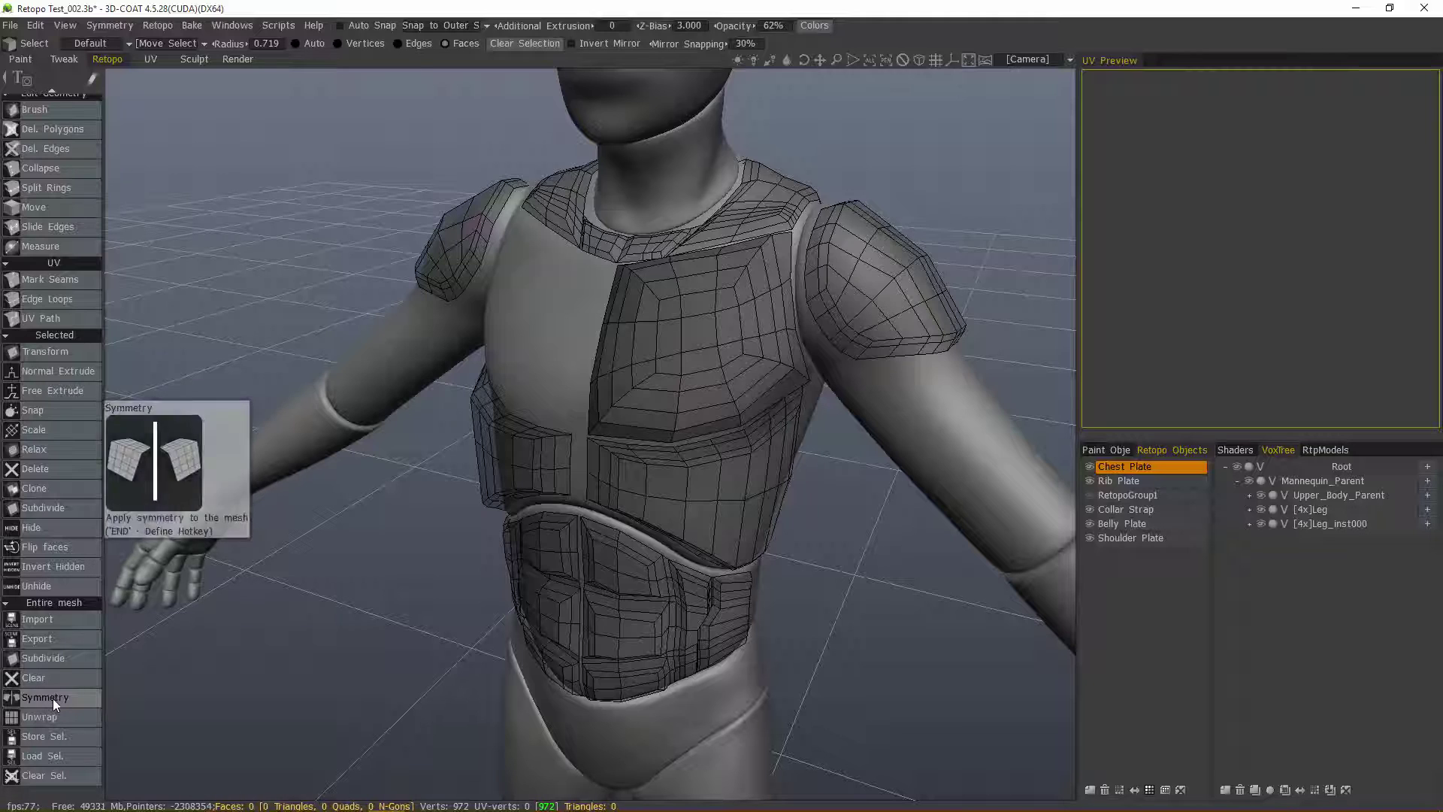
{"action": "left_click_drag", "start_coordinate": [168, 700], "coordinate": [138, 646]}
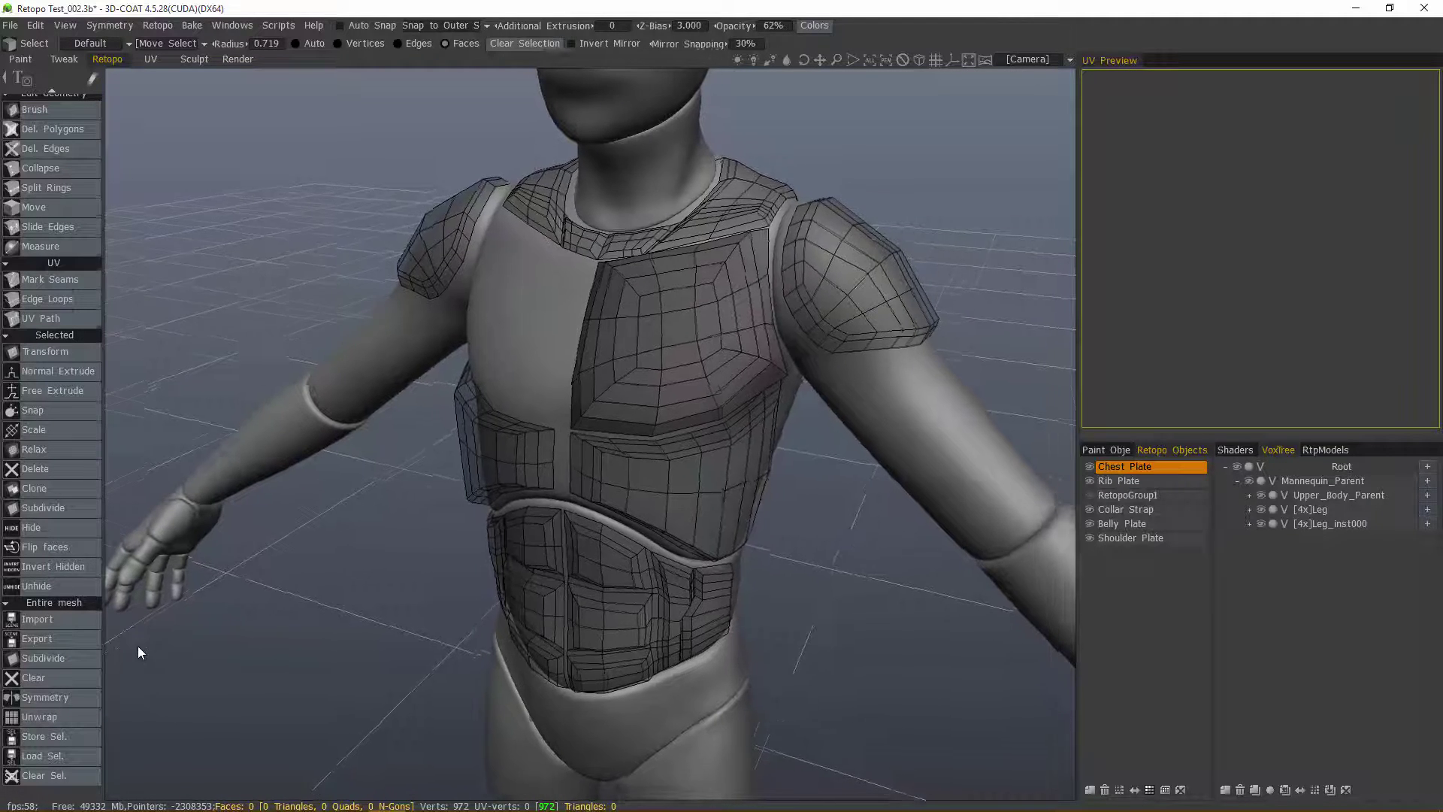
{"action": "left_click", "coordinate": [69, 700]}
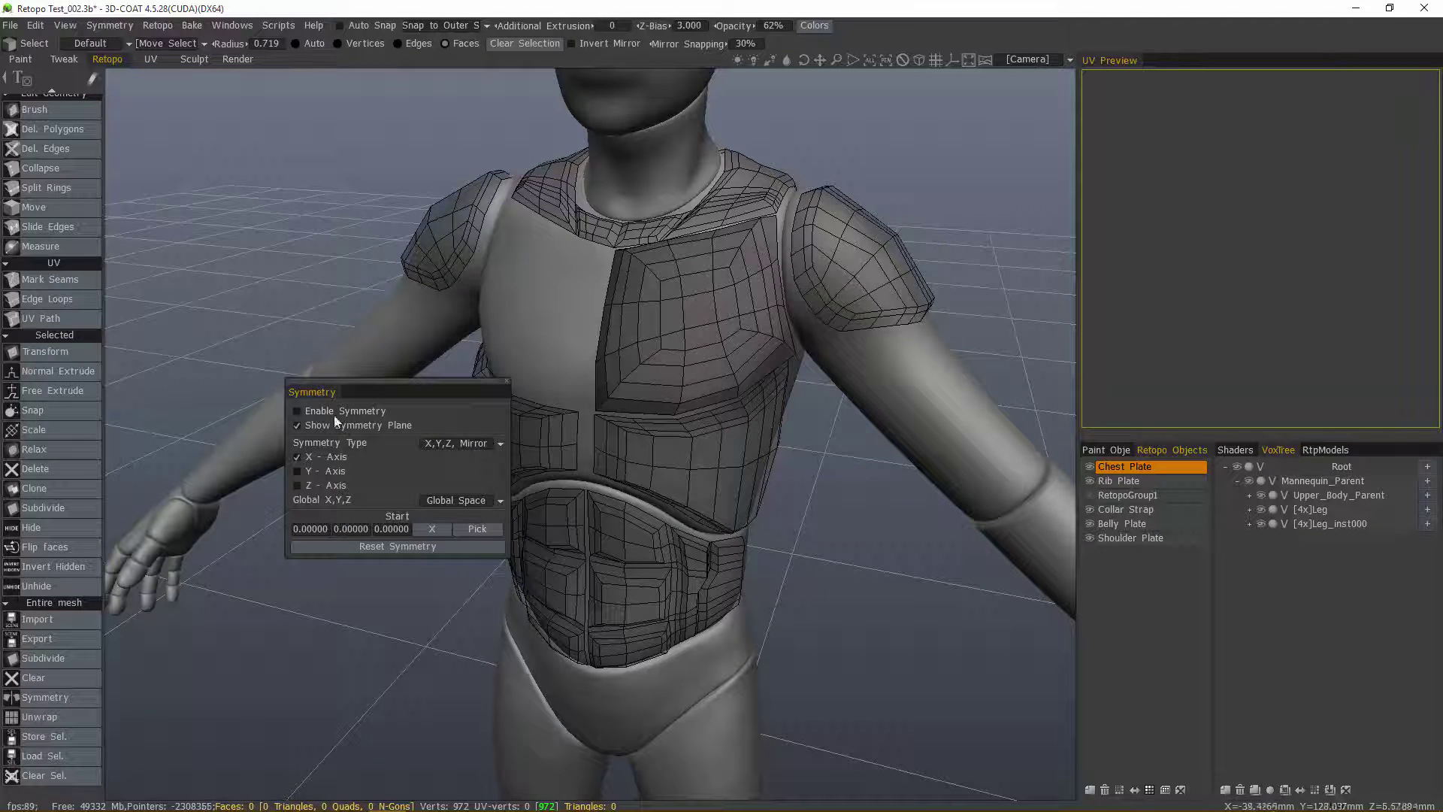
{"action": "left_click", "coordinate": [322, 412]}
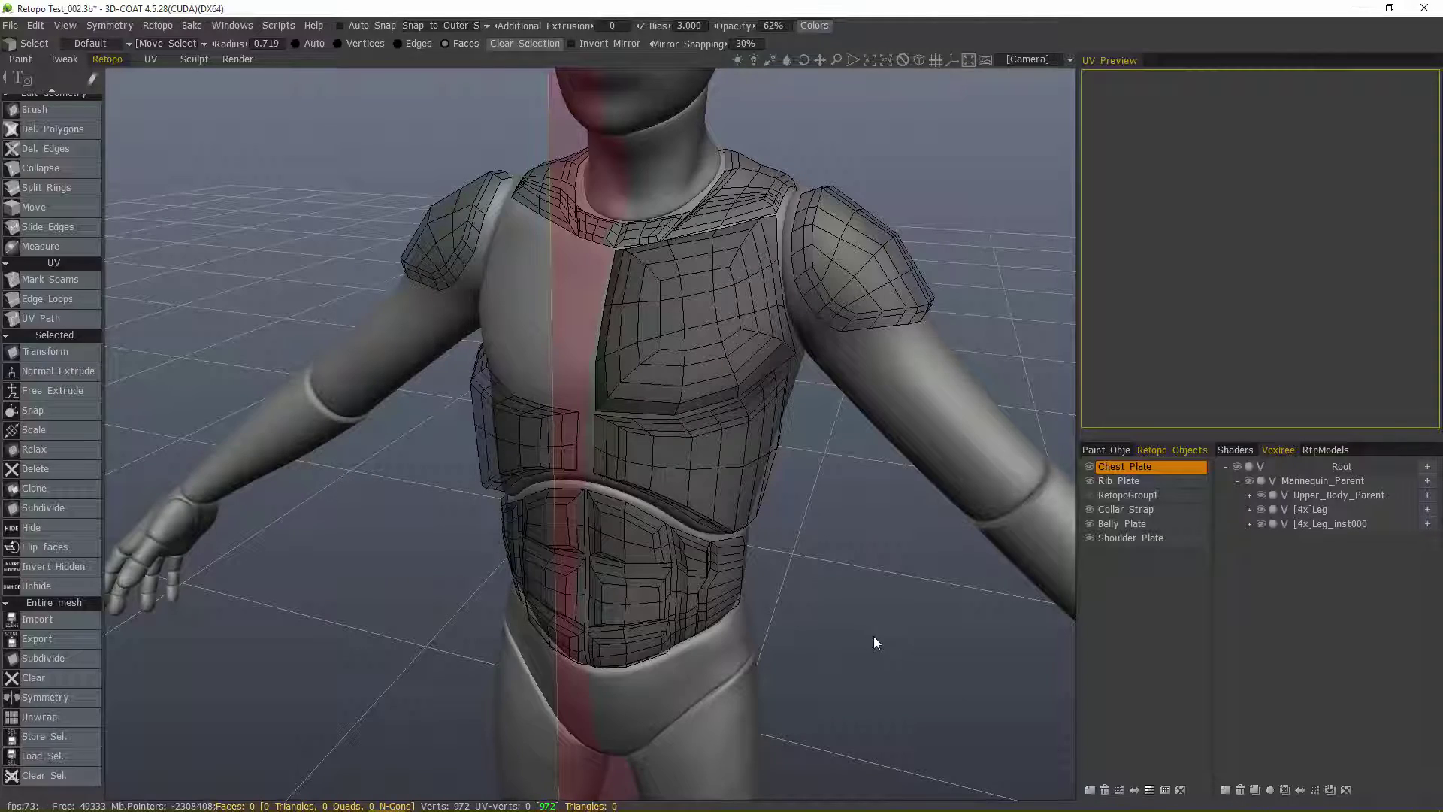
{"action": "left_click", "coordinate": [48, 699]}
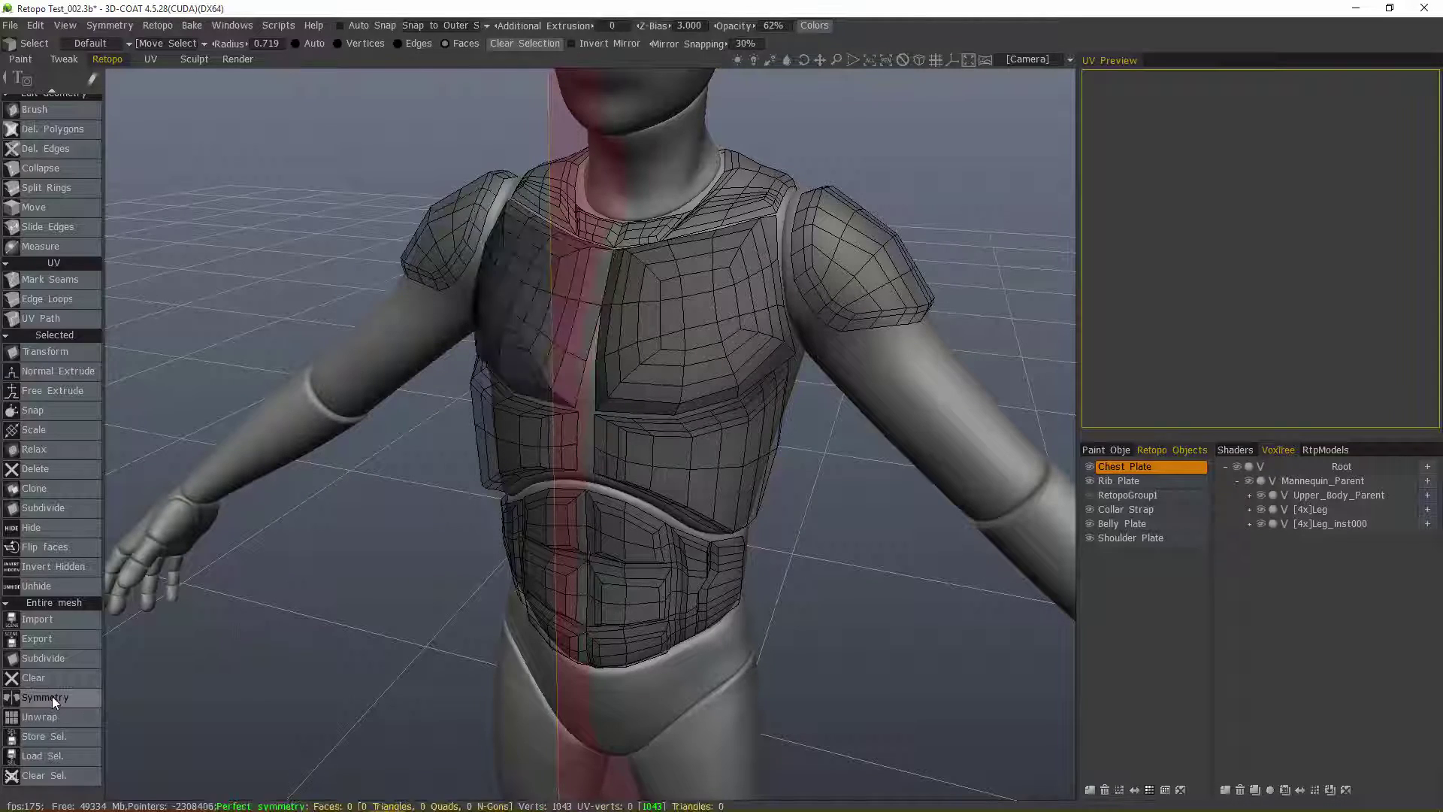
Step: Inspect the mirrored chest plate, and undo both the mirroring and the deletion of the original half
{"action": "left_click_drag", "start_coordinate": [477, 693], "coordinate": [535, 379]}
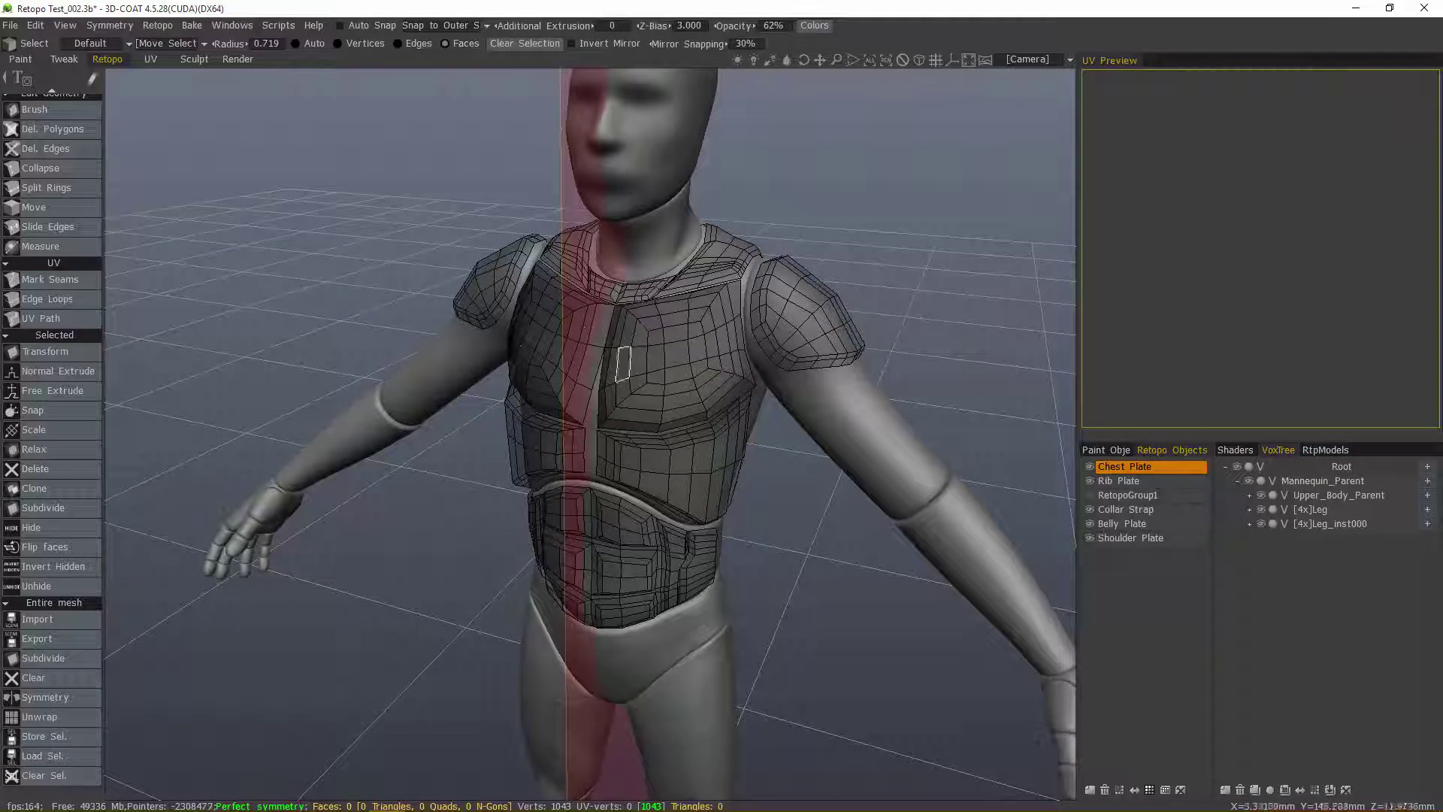
{"action": "left_click_drag", "start_coordinate": [623, 363], "coordinate": [537, 405]}
{"action": "right_click_drag", "start_coordinate": [537, 406], "coordinate": [522, 621], "text": "alt"}
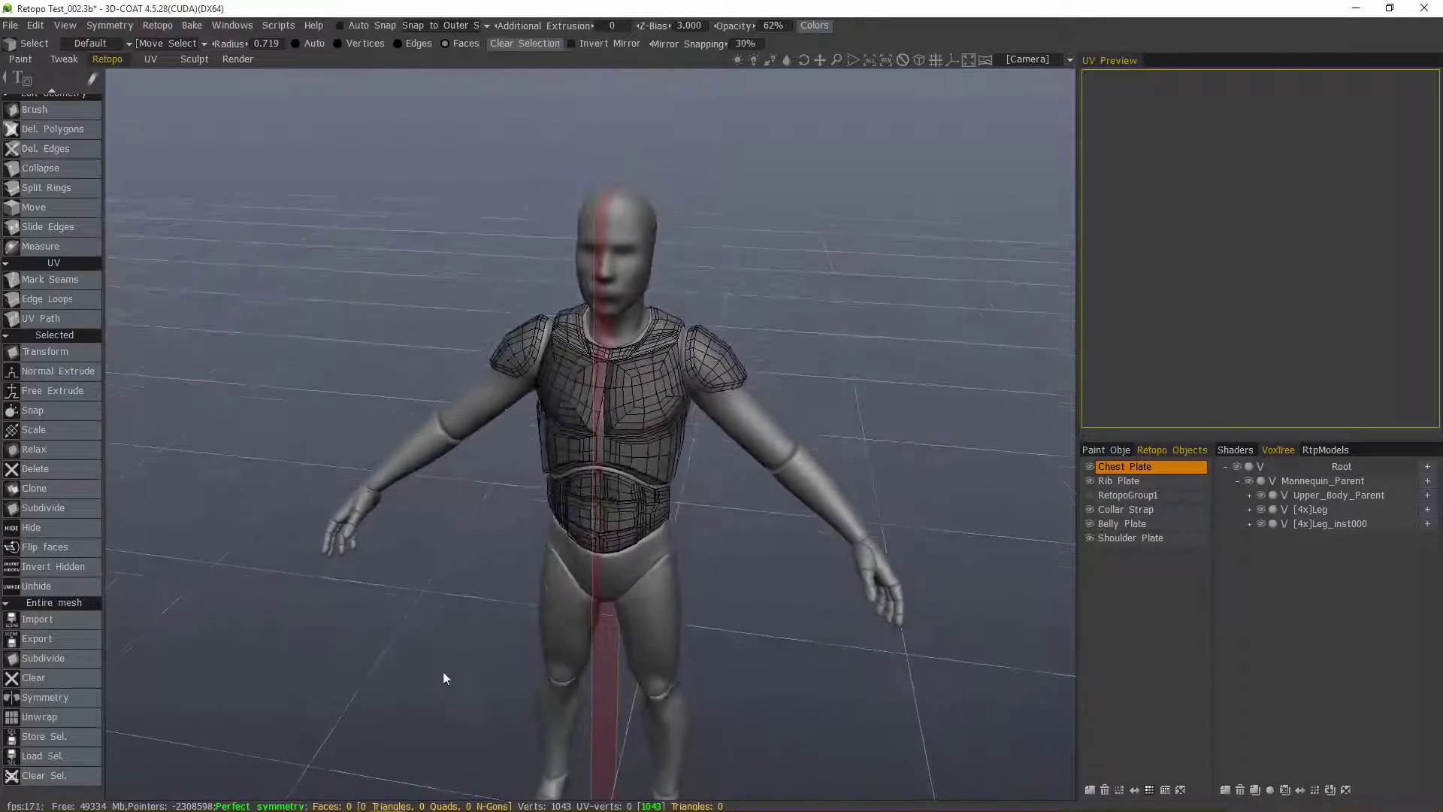
{"action": "right_click_drag", "start_coordinate": [497, 380], "coordinate": [502, 329], "text": "alt"}
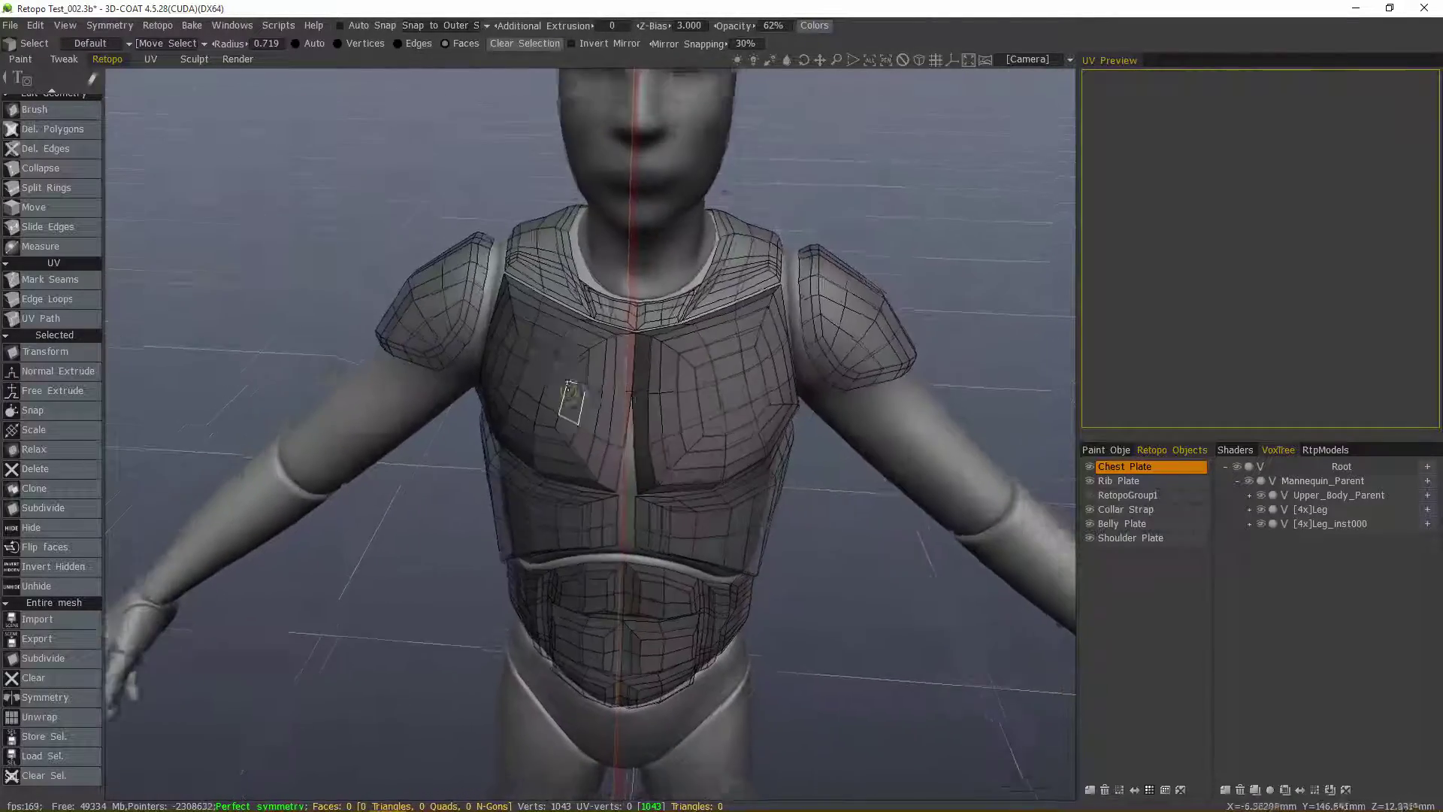
{"action": "right_click_drag", "start_coordinate": [554, 448], "coordinate": [526, 489], "text": "alt"}
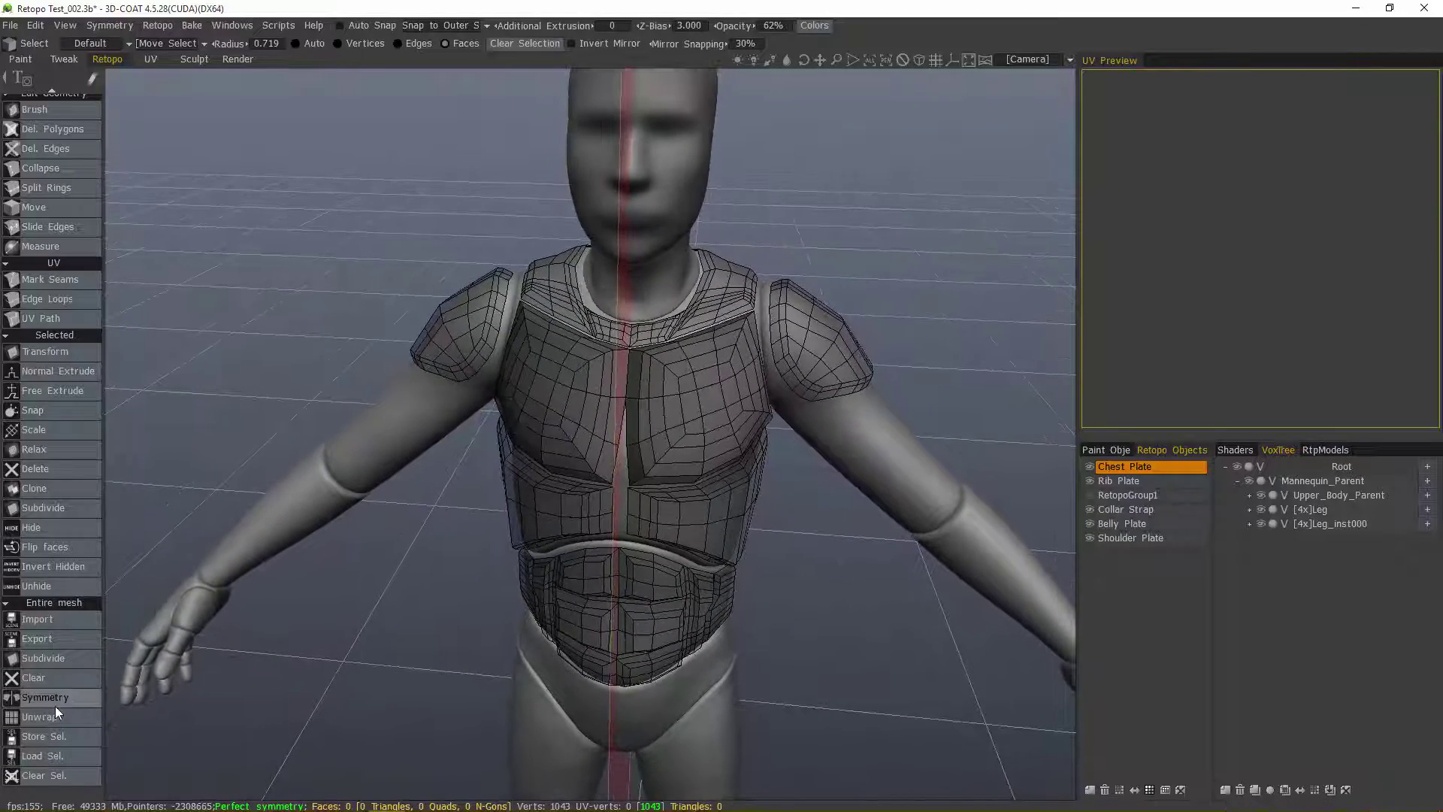
{"action": "left_click_drag", "start_coordinate": [589, 437], "coordinate": [567, 423], "text": "alt"}
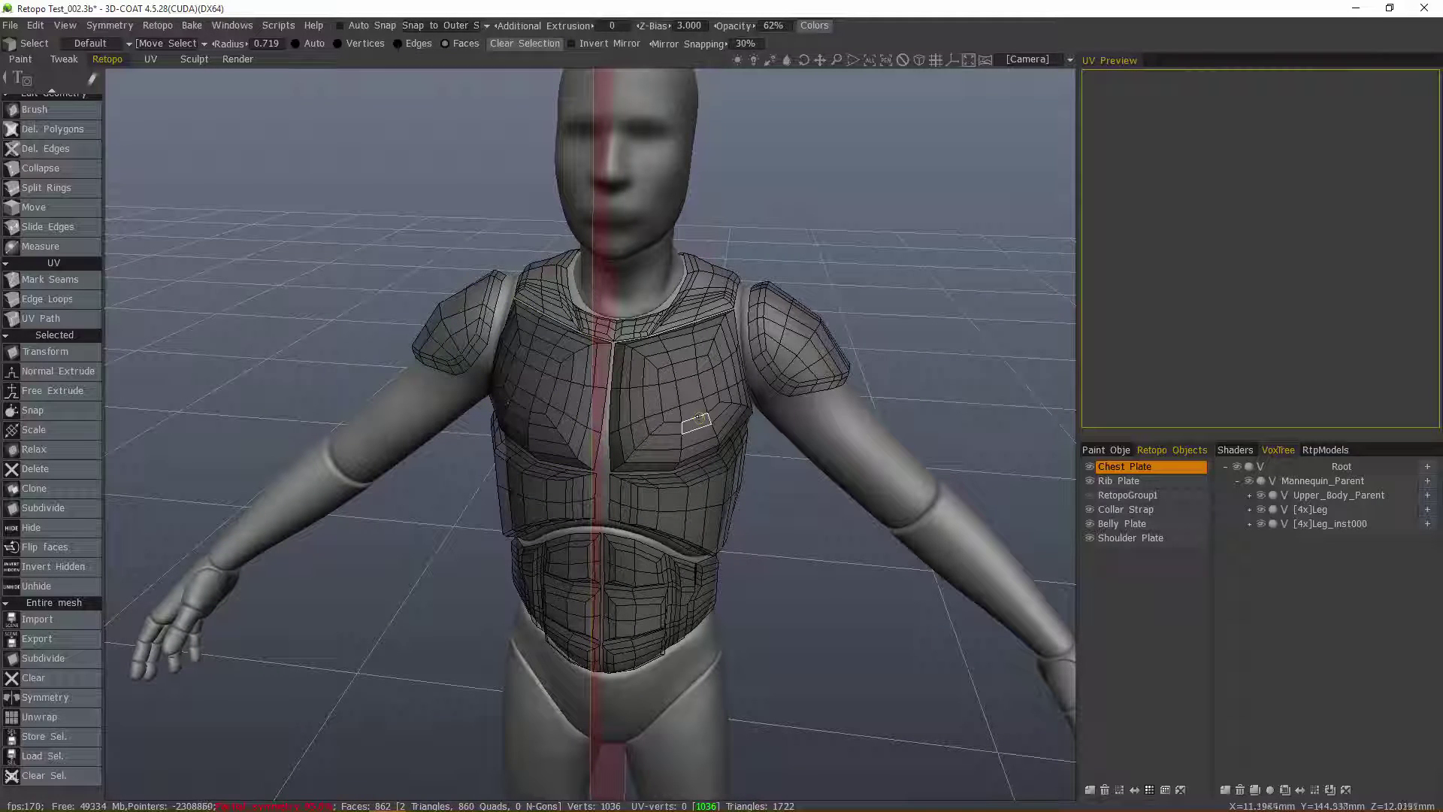
Step: Turn symmetry off and delete all faces of the chest plate half on the character's left side
{"action": "key", "text": "s"}
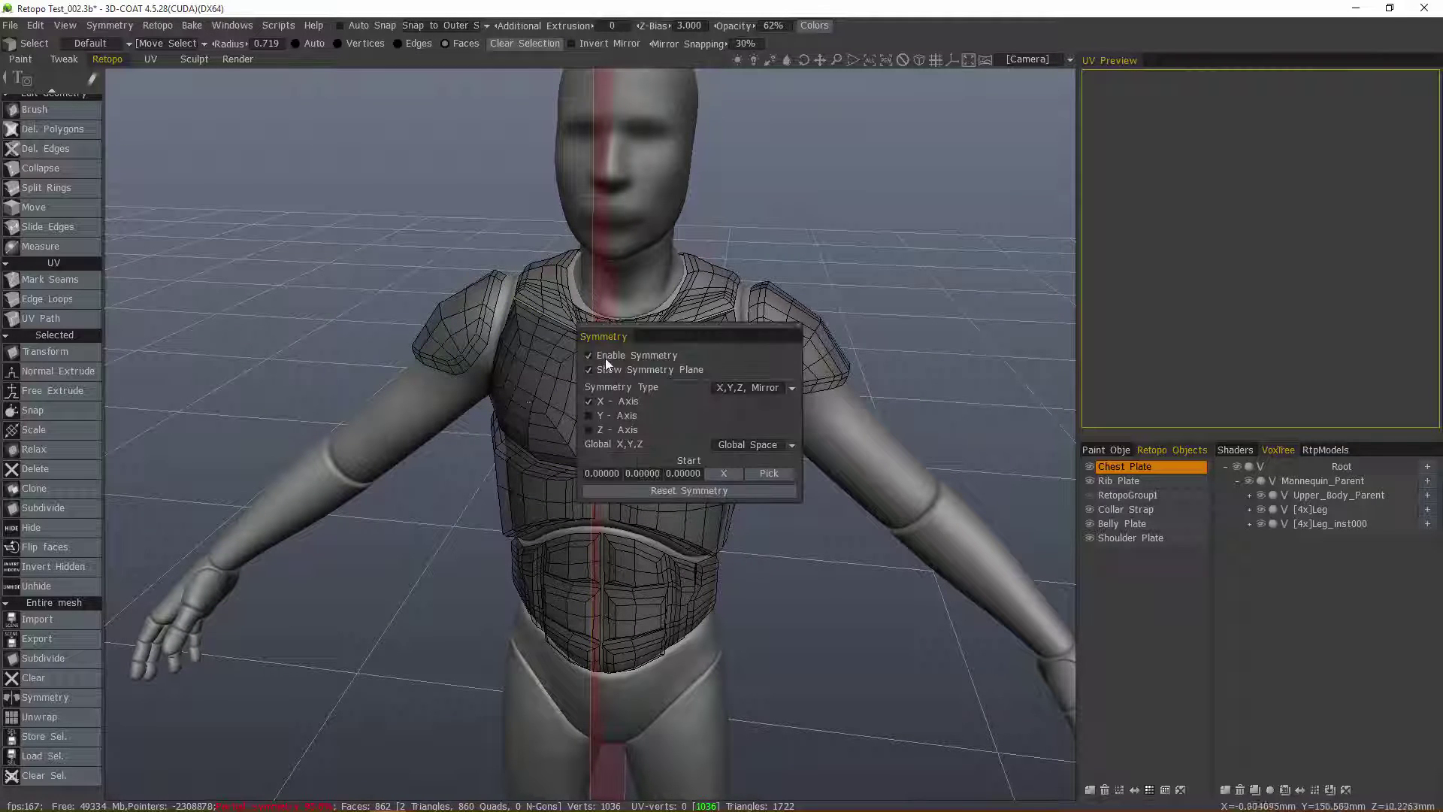
{"action": "left_click_drag", "start_coordinate": [316, 295], "coordinate": [314, 278]}
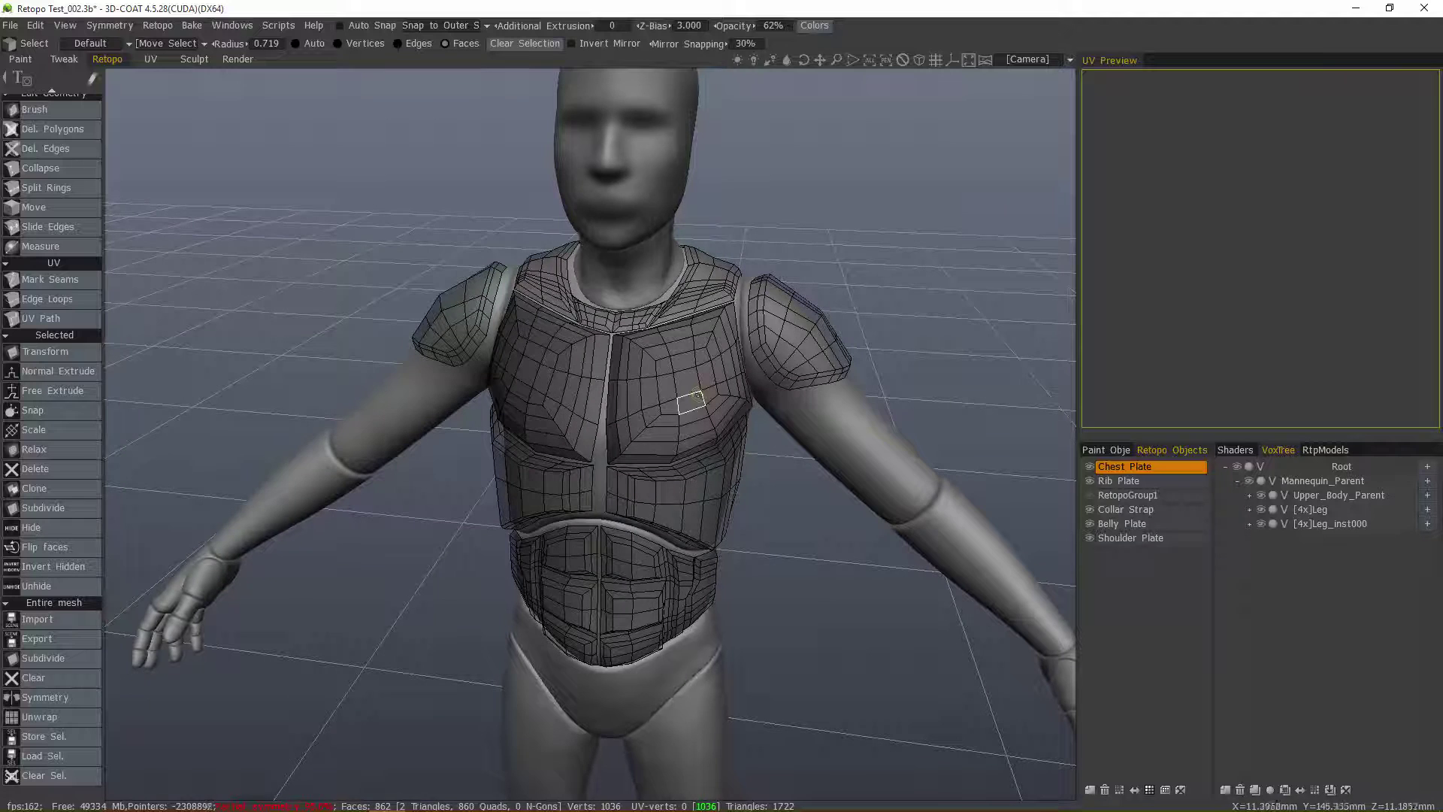
{"action": "double_click", "coordinate": [687, 384]}
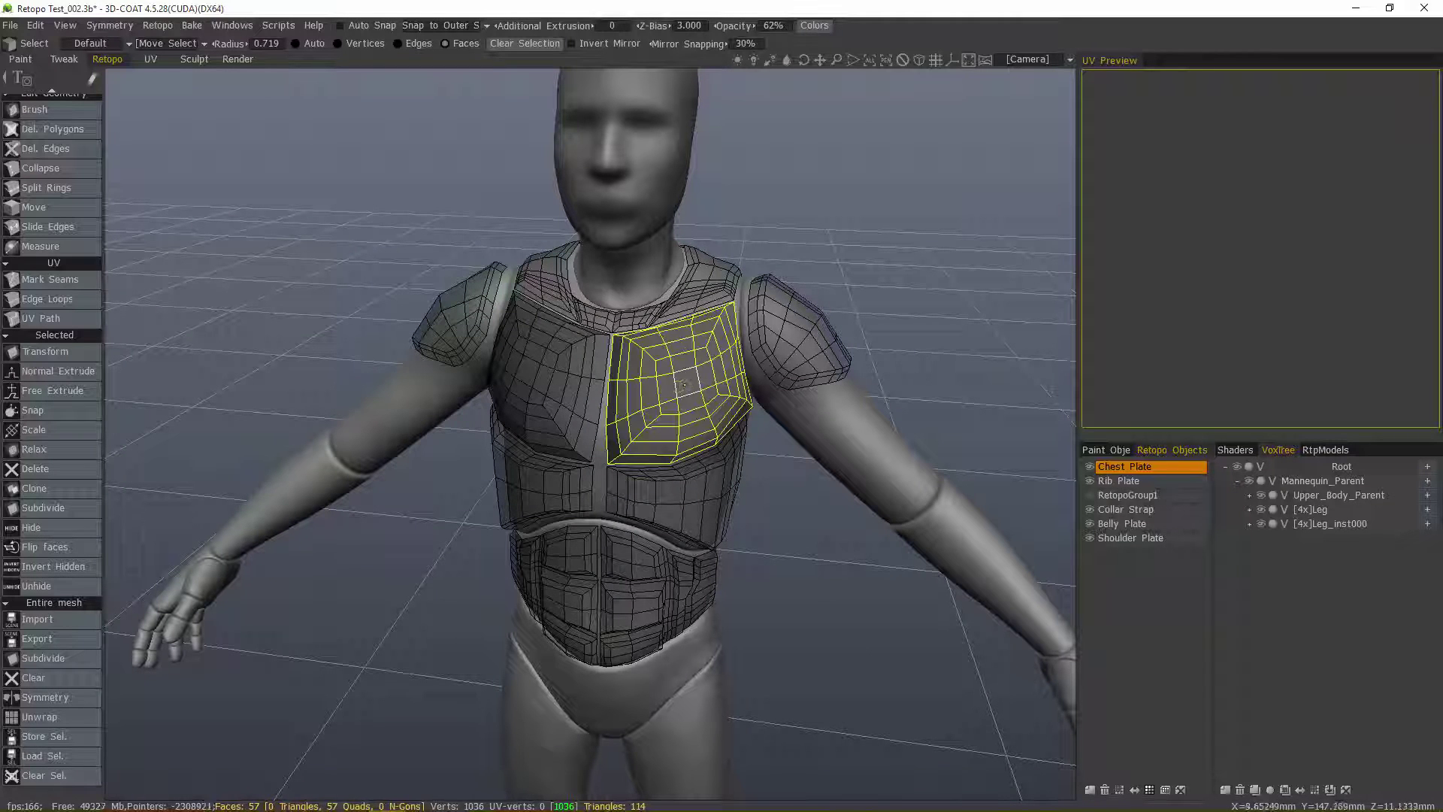
{"action": "key", "text": "Delete"}
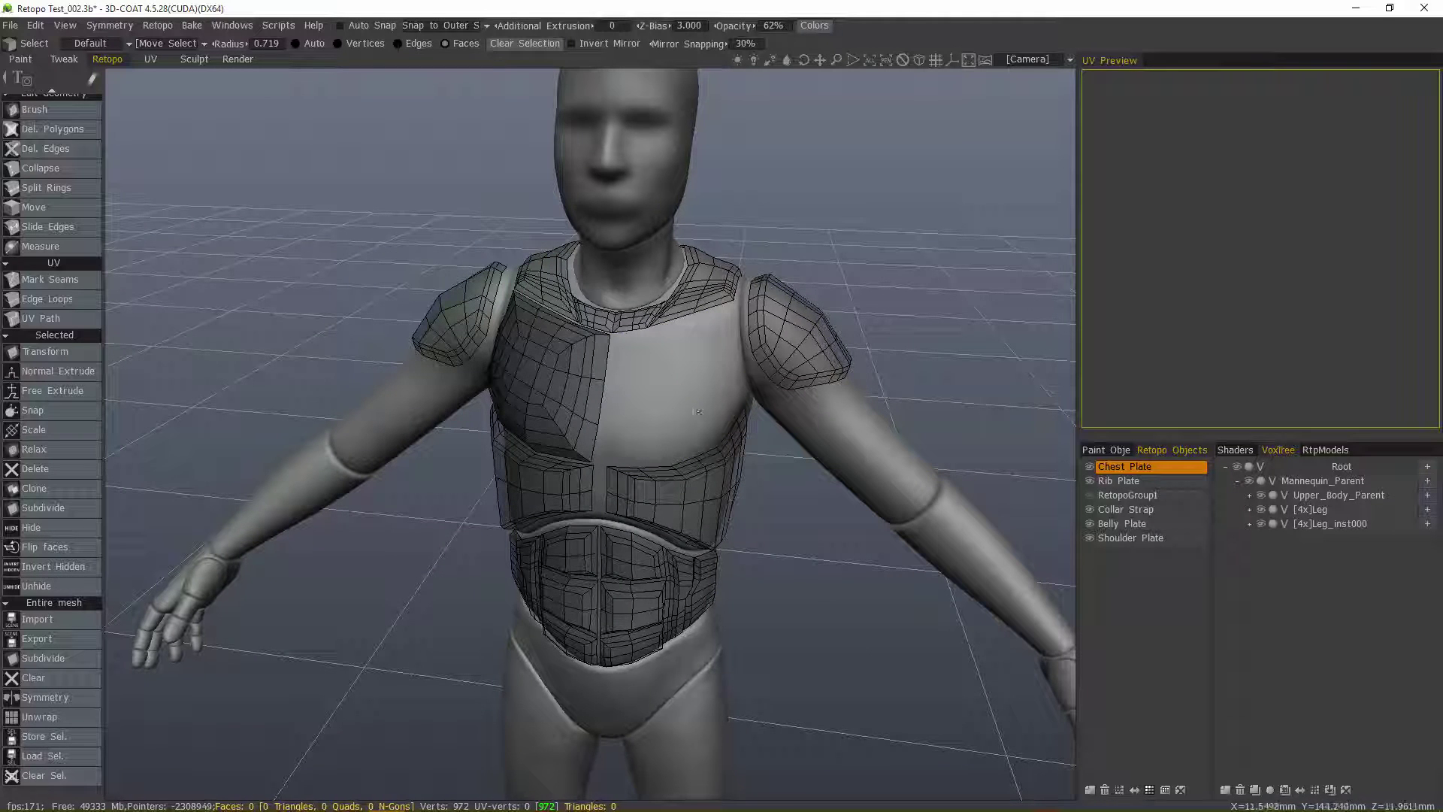
Step: Enable X-axis mirror symmetry again for the half-deleted chest plate
{"action": "key", "text": "s"}
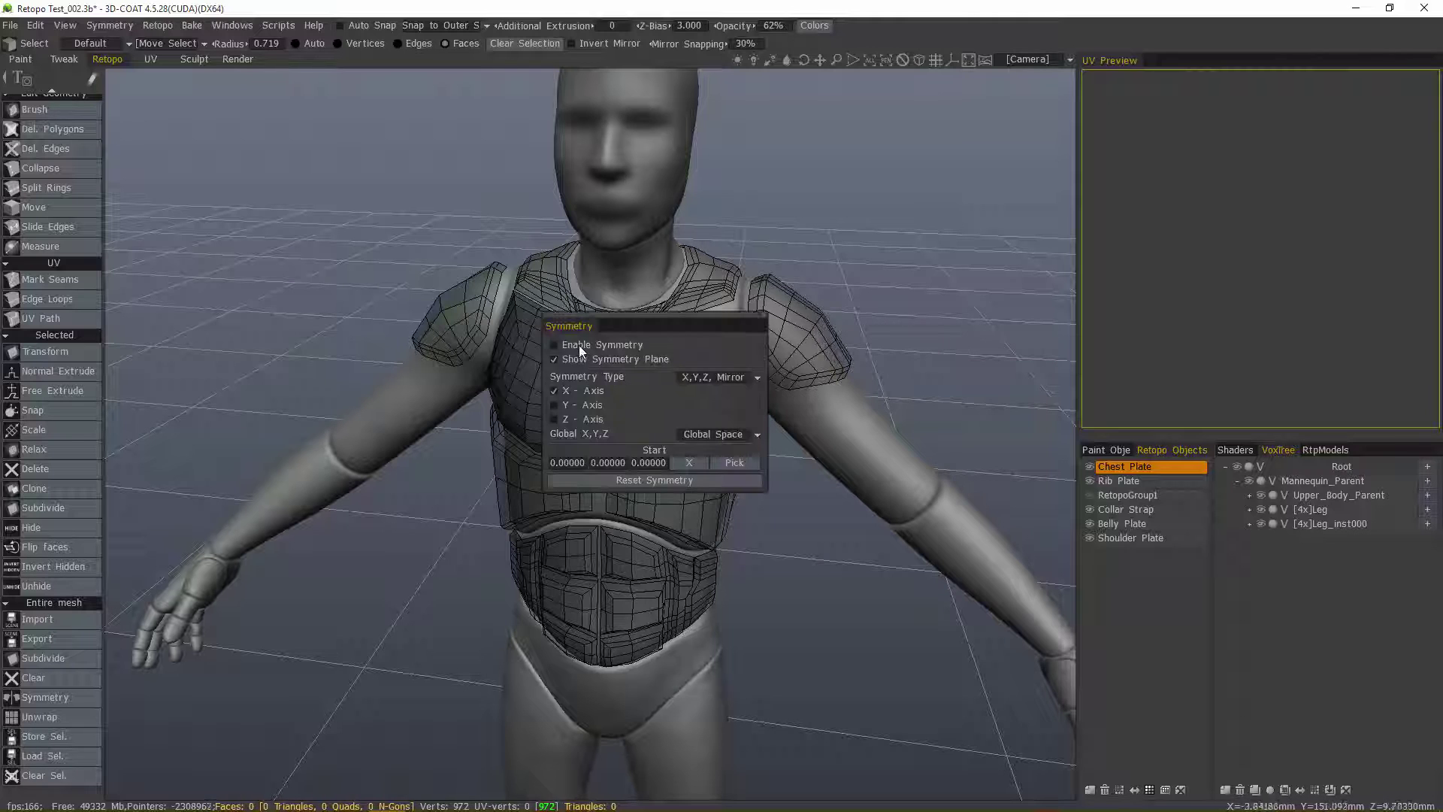
{"action": "left_click", "coordinate": [579, 346]}
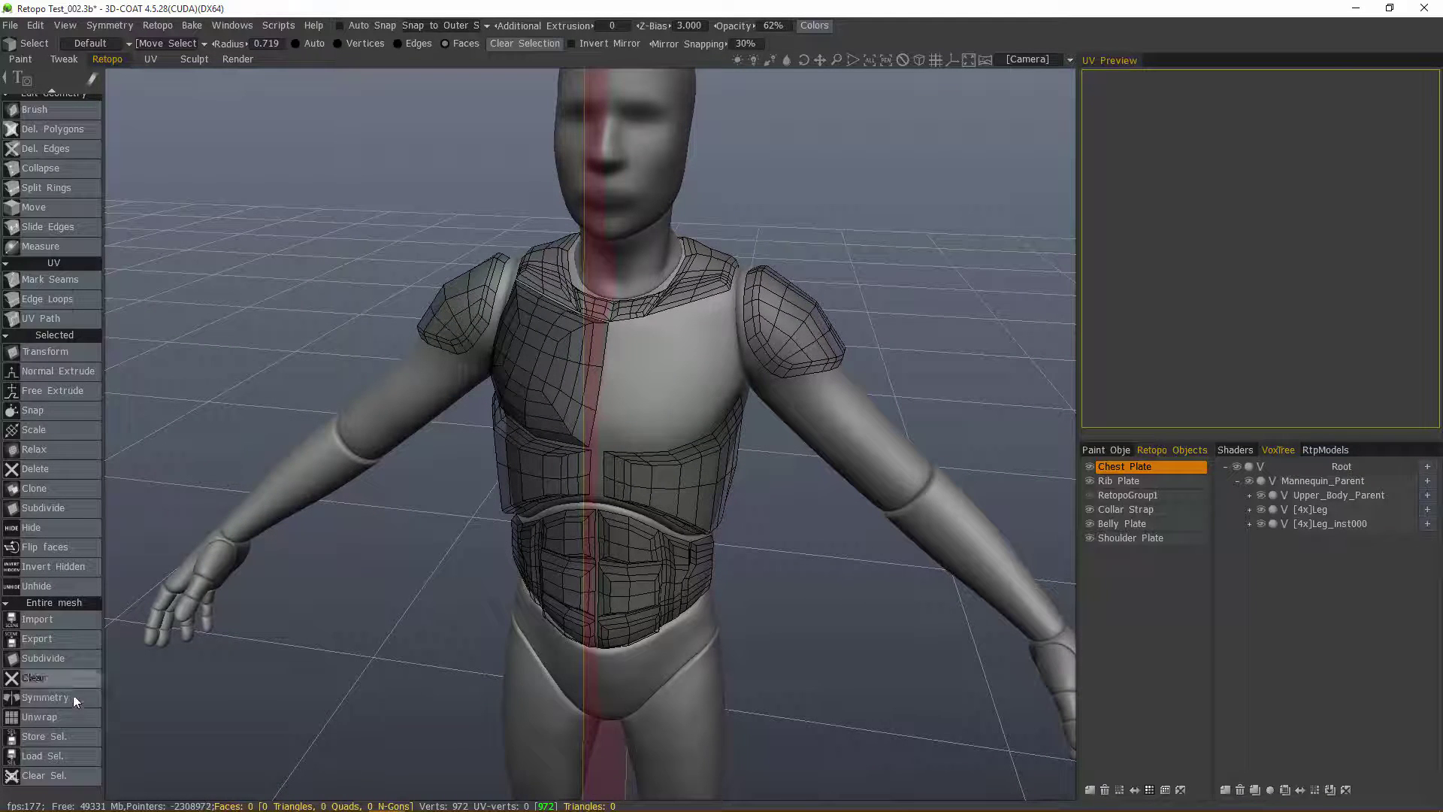
Step: Try applying the Symmetry command to the remaining chest plate half, and undo it
{"action": "left_click", "coordinate": [66, 699]}
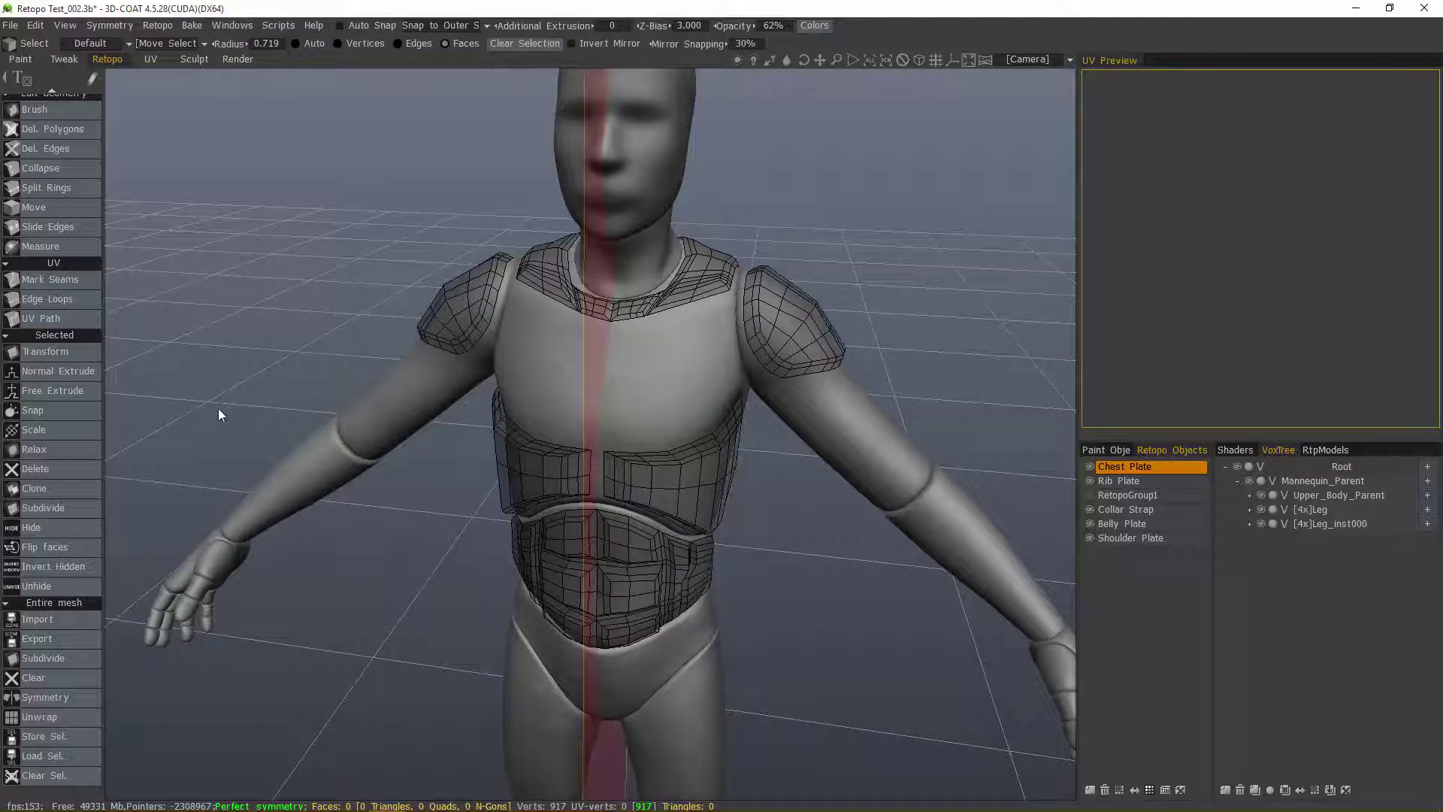
{"action": "mouse_move", "coordinate": [218, 408]}
{"action": "left_mouse_down"}
{"action": "mouse_move", "coordinate": [726, 372]}
{"action": "mouse_move", "coordinate": [233, 402]}
{"action": "left_mouse_up"}
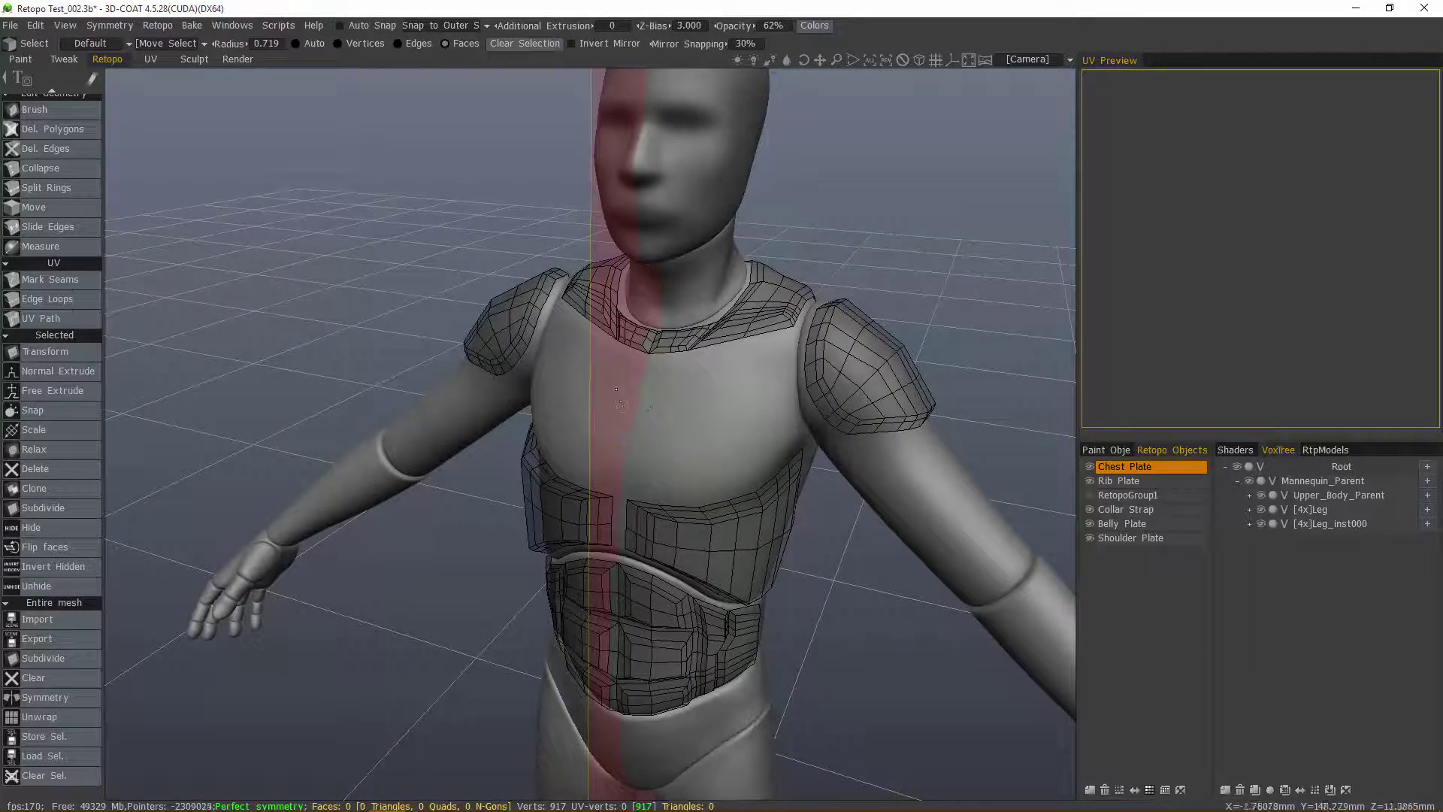
{"action": "key", "text": "ctrl+z"}
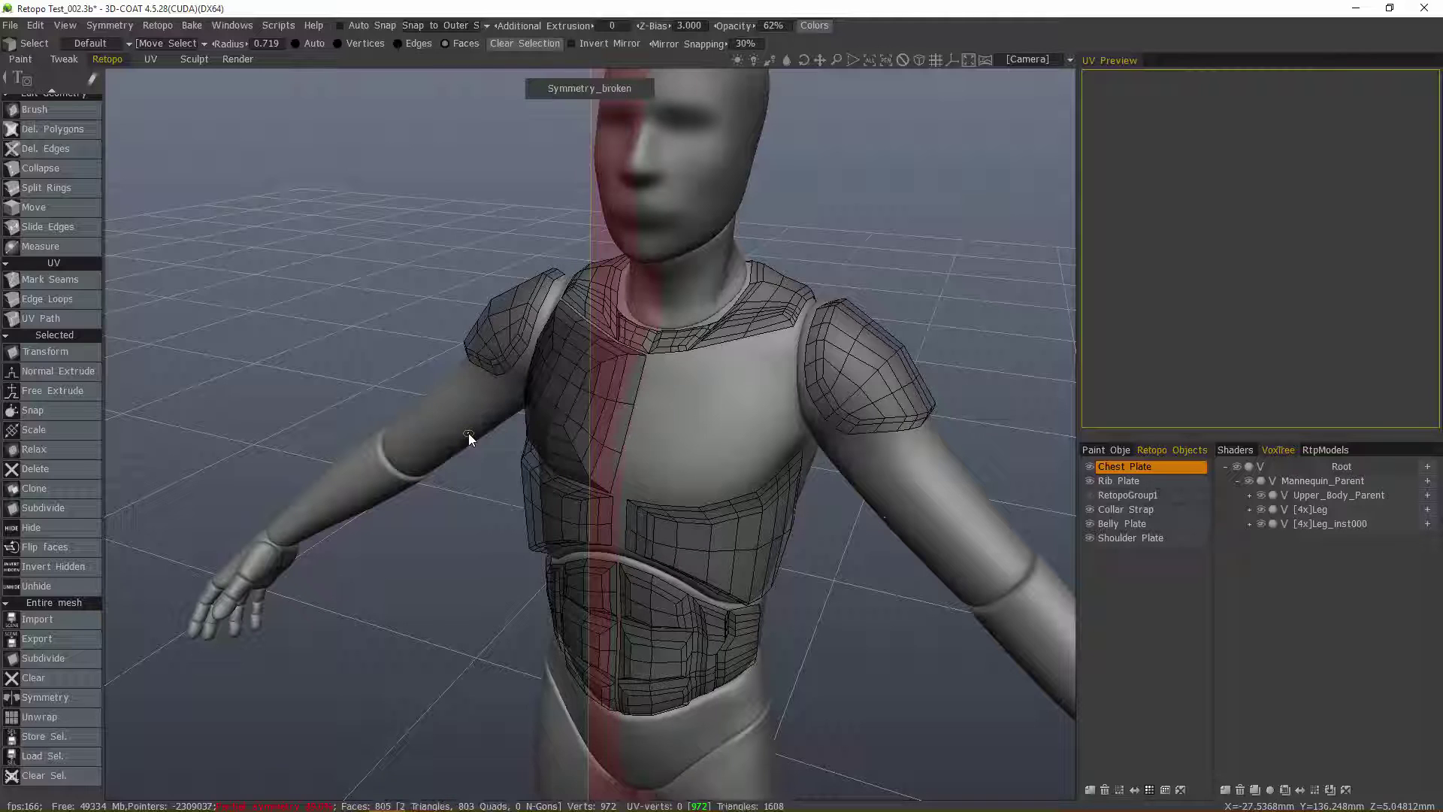
Step: Enable Invert Mirror and apply the Symmetry command to mirror the remaining chest plate half onto the character's left side
{"action": "left_click", "coordinate": [571, 43]}
{"action": "left_click_drag", "start_coordinate": [373, 260], "coordinate": [276, 525]}
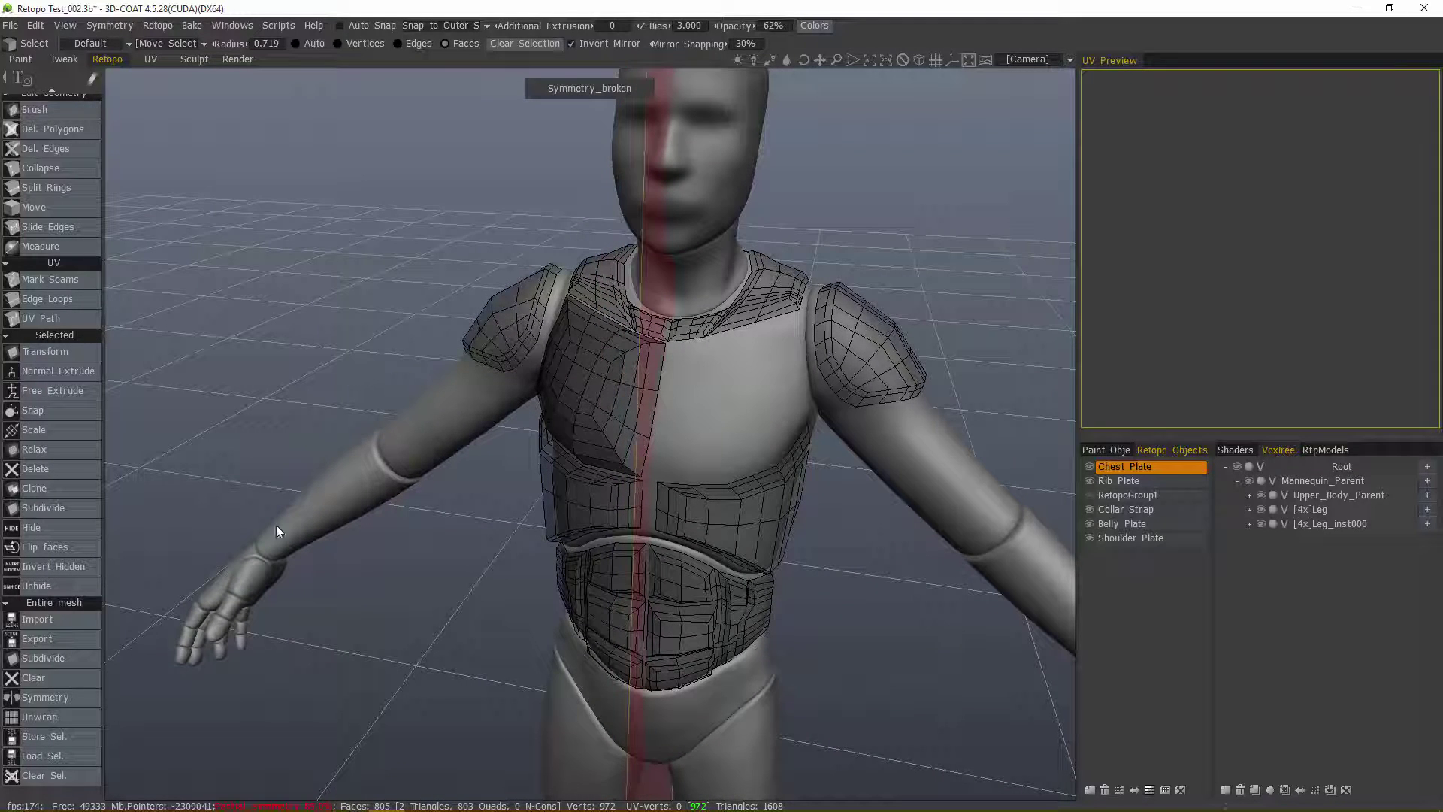
{"action": "left_click", "coordinate": [45, 696]}
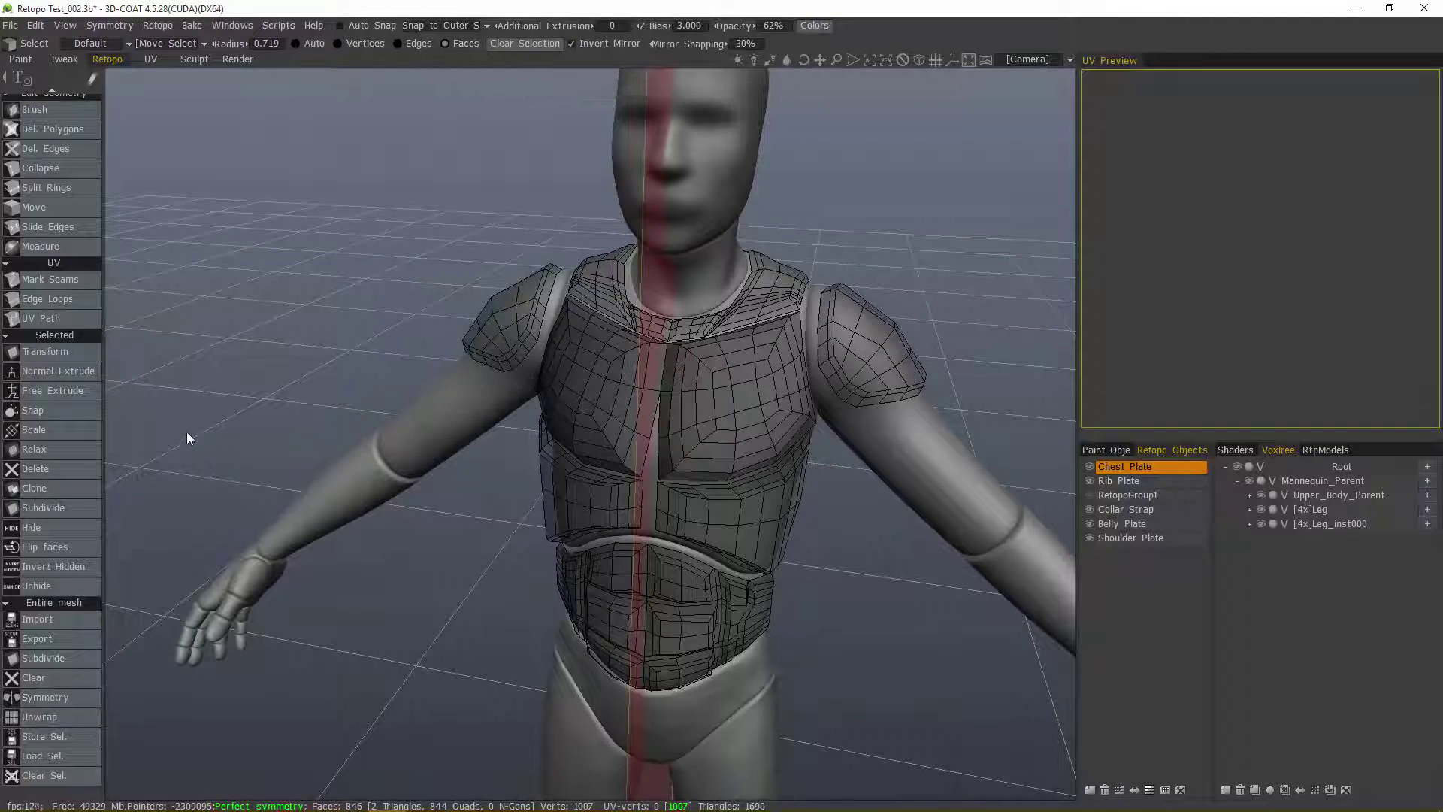
{"action": "scroll", "coordinate": [197, 425], "scroll_direction": "down", "scroll_amount": 2}
{"action": "scroll", "coordinate": [201, 423], "scroll_direction": "up", "scroll_amount": 2}
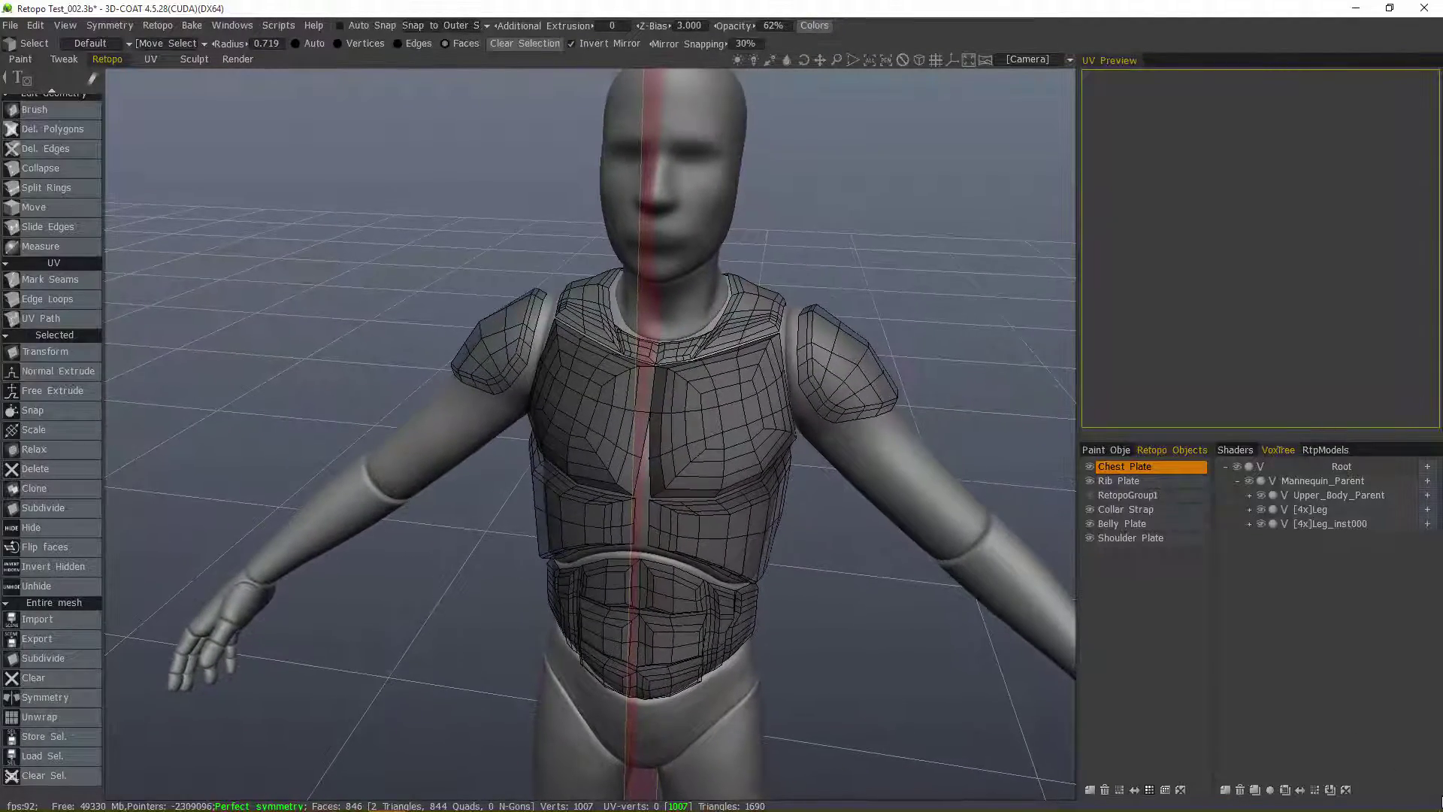
{"action": "mouse_move", "coordinate": [924, 390]}
{"action": "left_mouse_down", "text": "alt"}
{"action": "mouse_move", "coordinate": [856, 376]}
{"action": "mouse_move", "coordinate": [643, 208]}
{"action": "left_mouse_up", "text": "alt"}
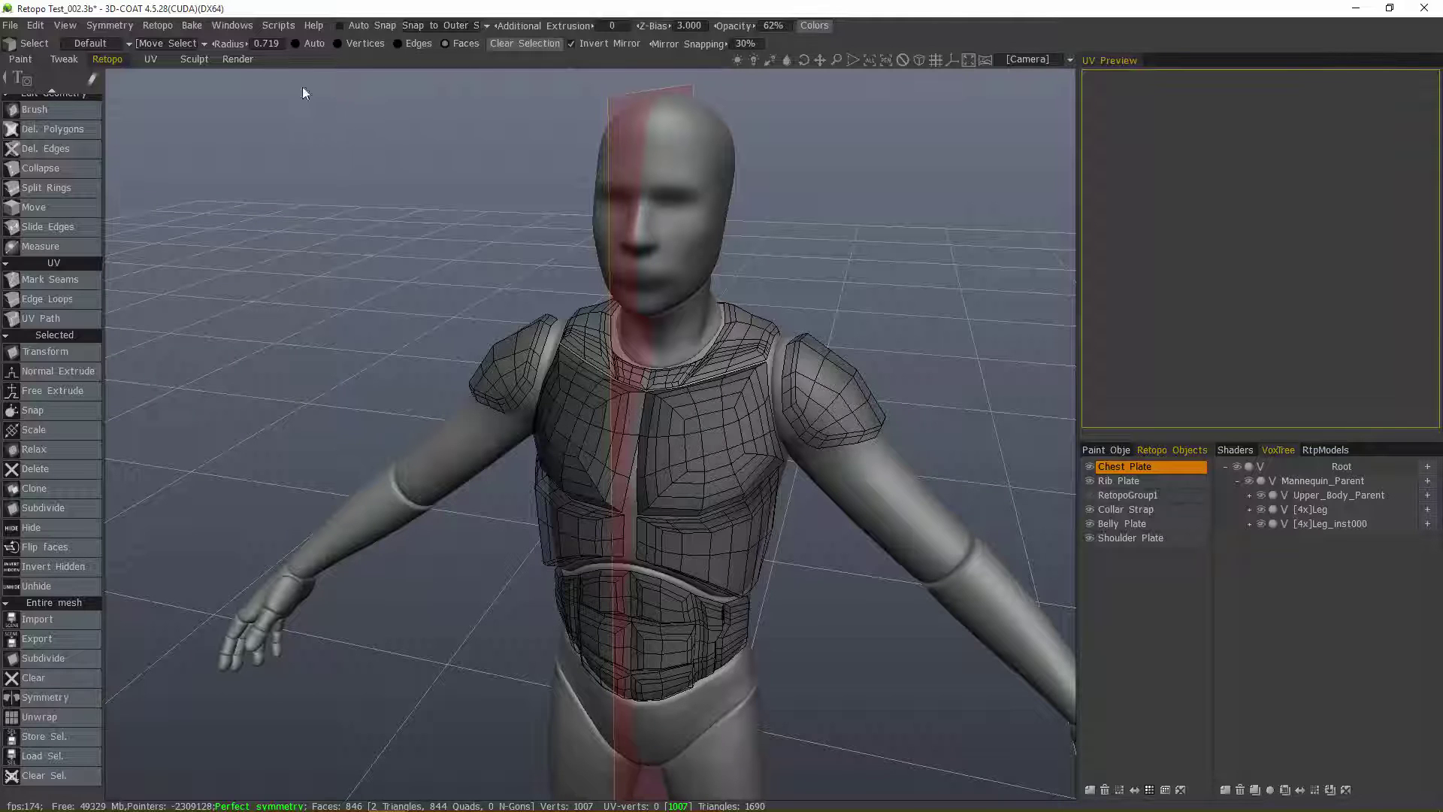
Step: Change the symmetry type to Radial Symmetry and view its axis along the full height of the mannequin
{"action": "left_click", "coordinate": [156, 24]}
{"action": "left_click", "coordinate": [159, 26]}
{"action": "left_click_drag", "start_coordinate": [323, 254], "coordinate": [395, 341]}
{"action": "key", "text": "s"}
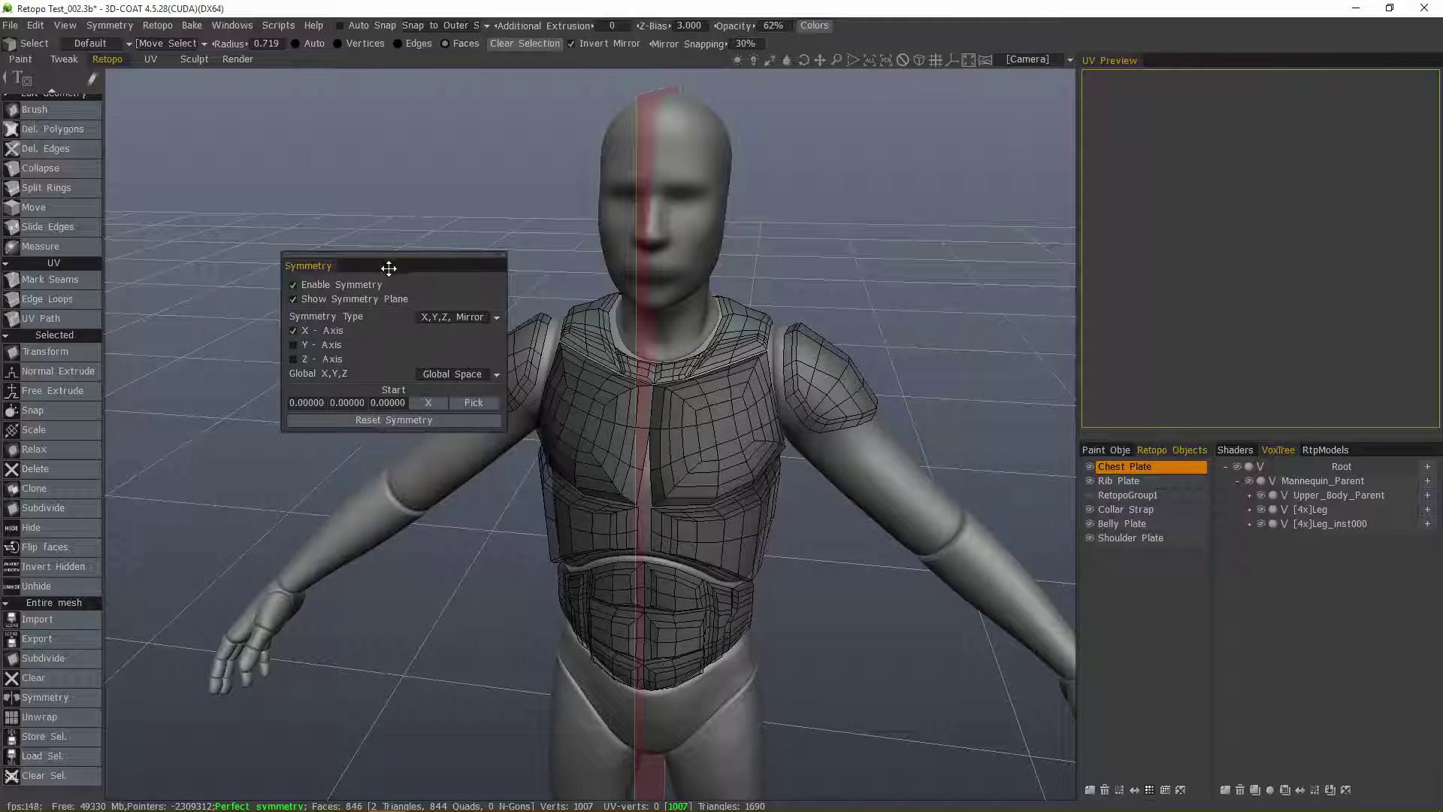
{"action": "left_click", "coordinate": [494, 319]}
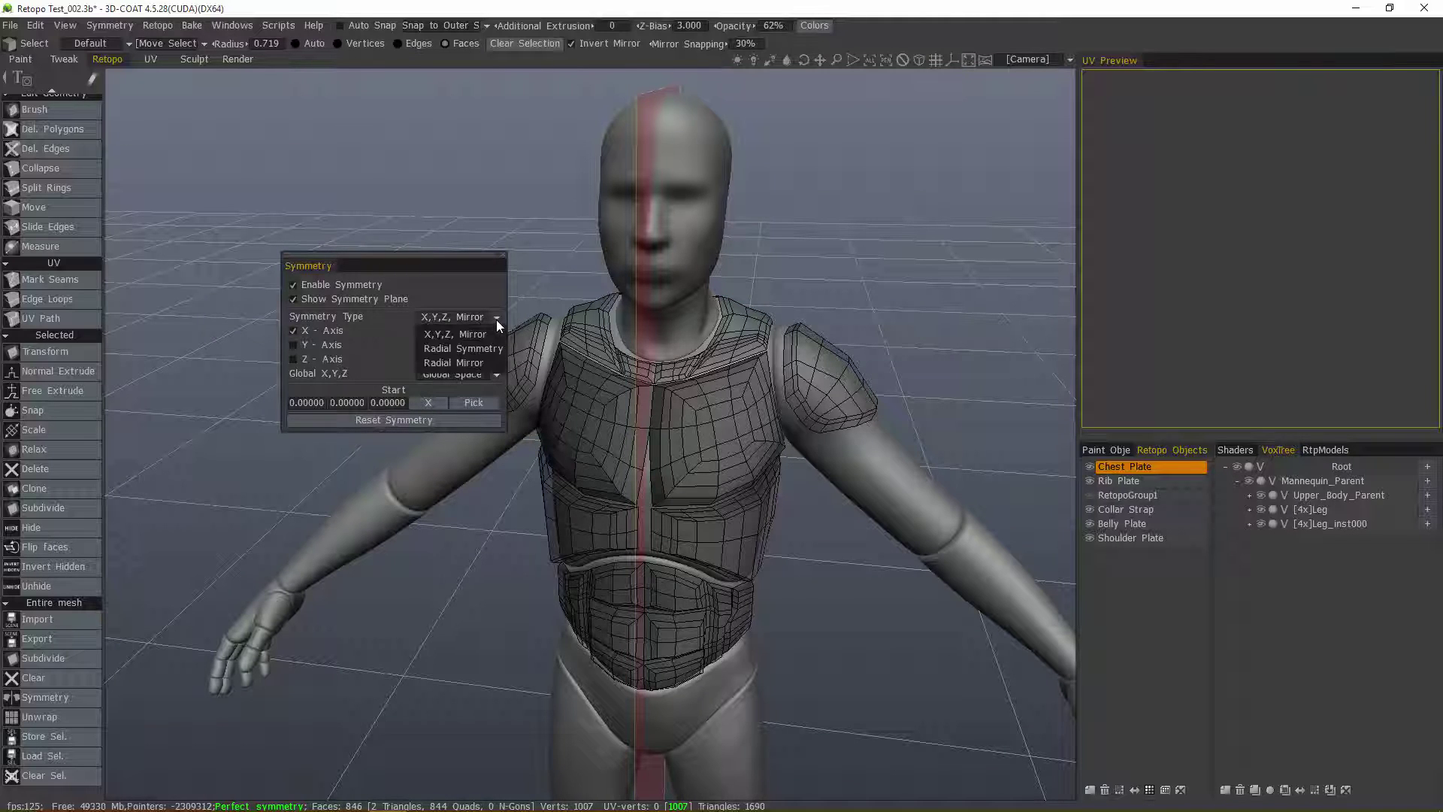
{"action": "left_click", "coordinate": [463, 349]}
{"action": "left_click_drag", "start_coordinate": [143, 165], "coordinate": [338, 301]}
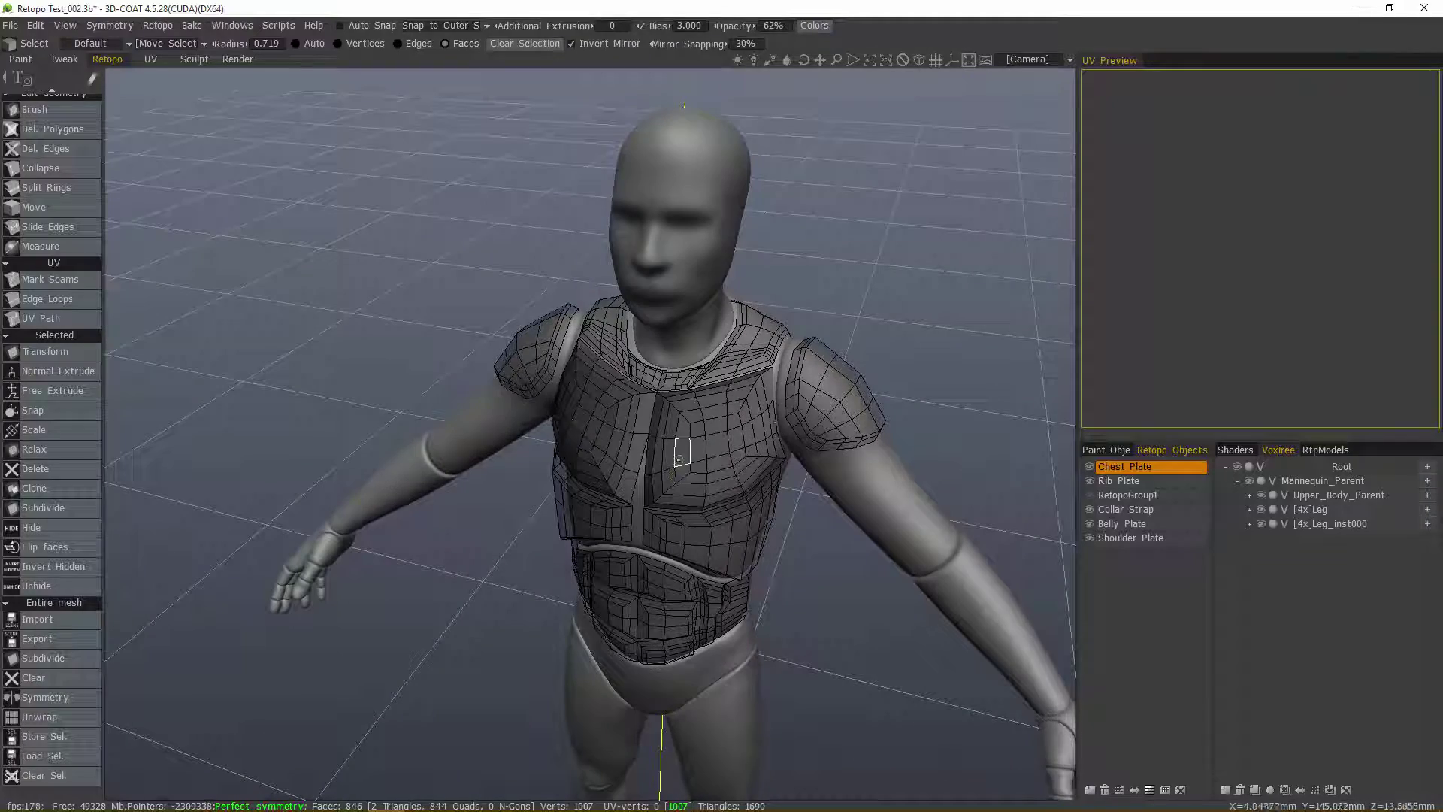
{"action": "middle_click_drag", "start_coordinate": [679, 467], "coordinate": [644, 668], "text": "alt"}
{"action": "left_click_drag", "start_coordinate": [644, 667], "coordinate": [641, 652]}
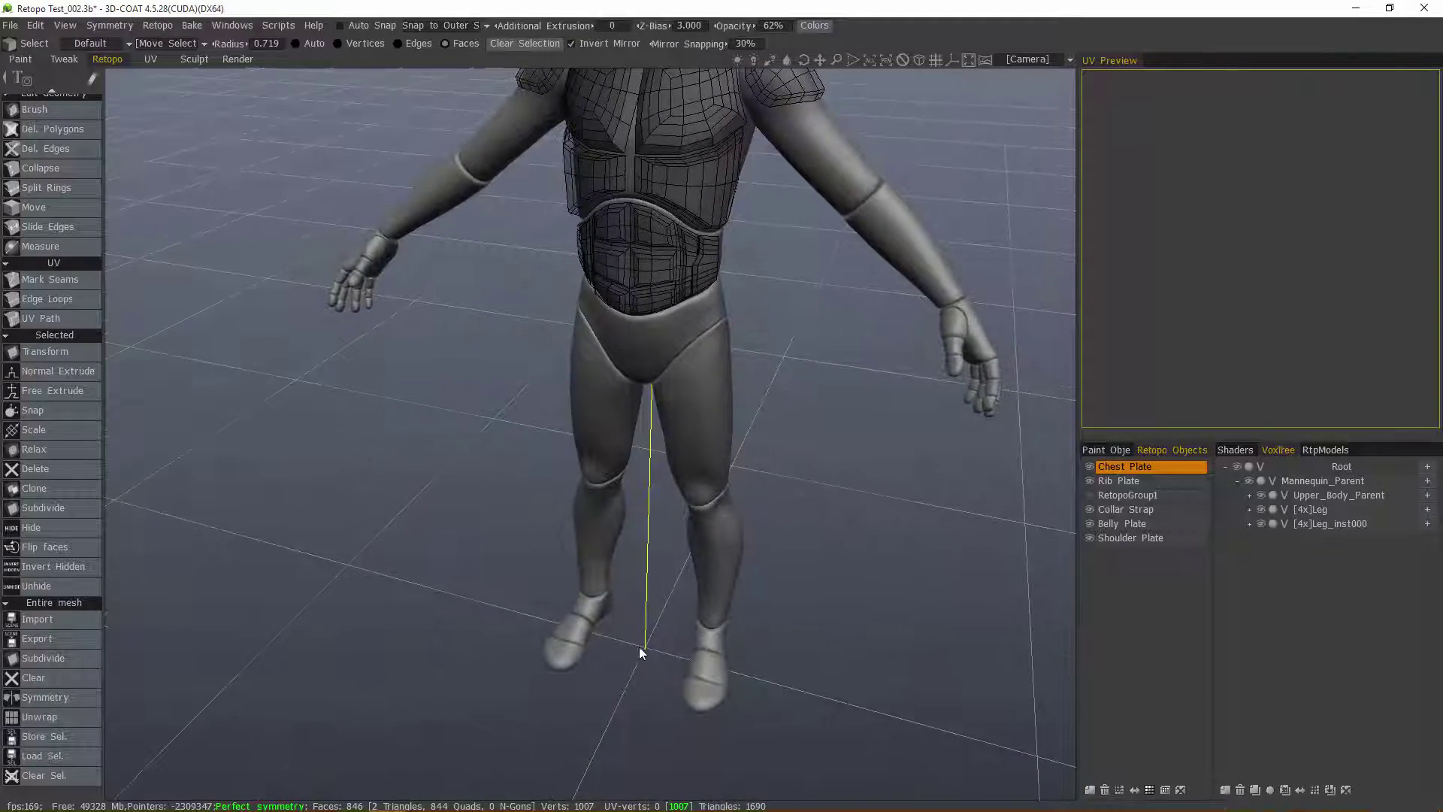
{"action": "middle_click_drag", "start_coordinate": [541, 334], "coordinate": [534, 550], "text": "alt"}
{"action": "left_click_drag", "start_coordinate": [590, 284], "coordinate": [567, 279], "text": "alt"}
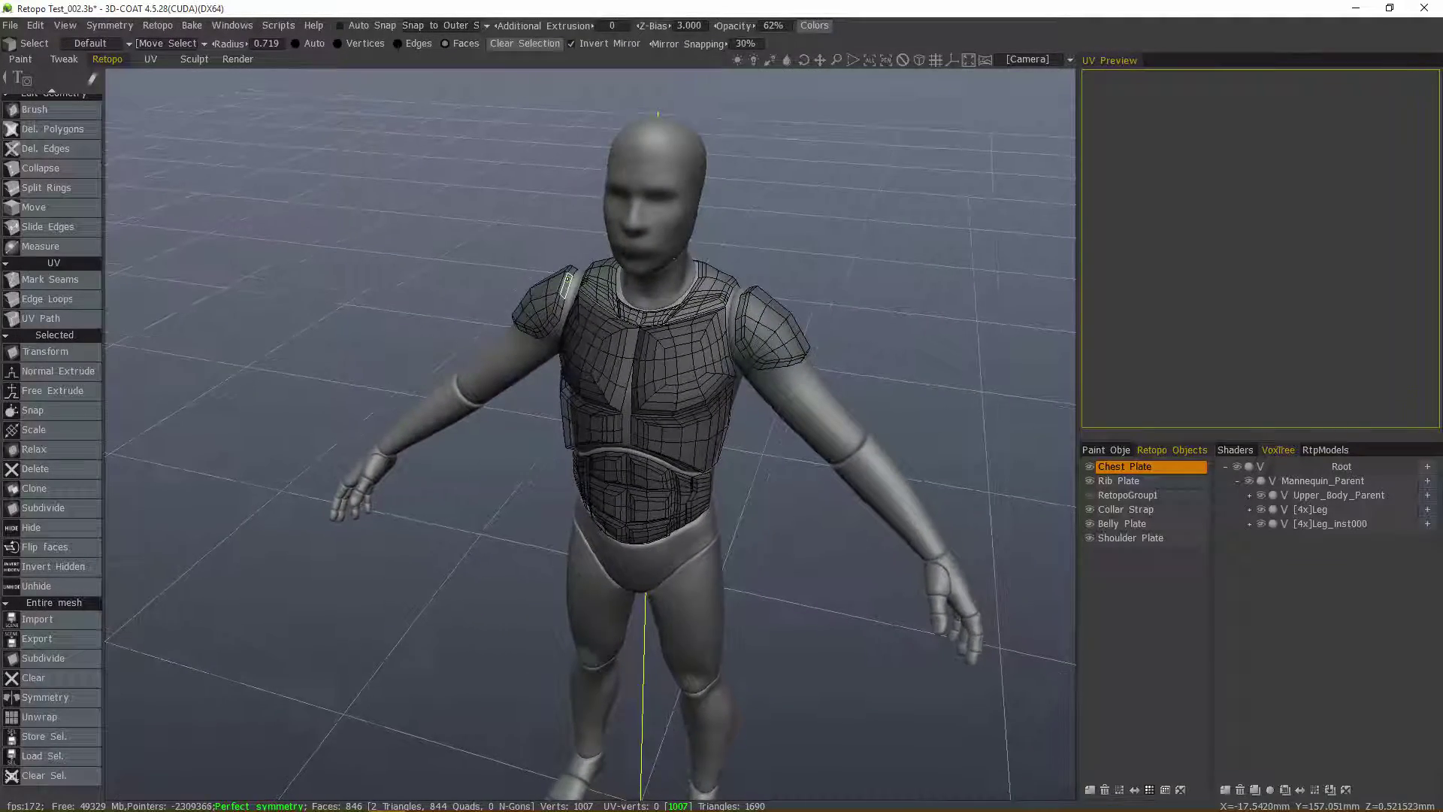